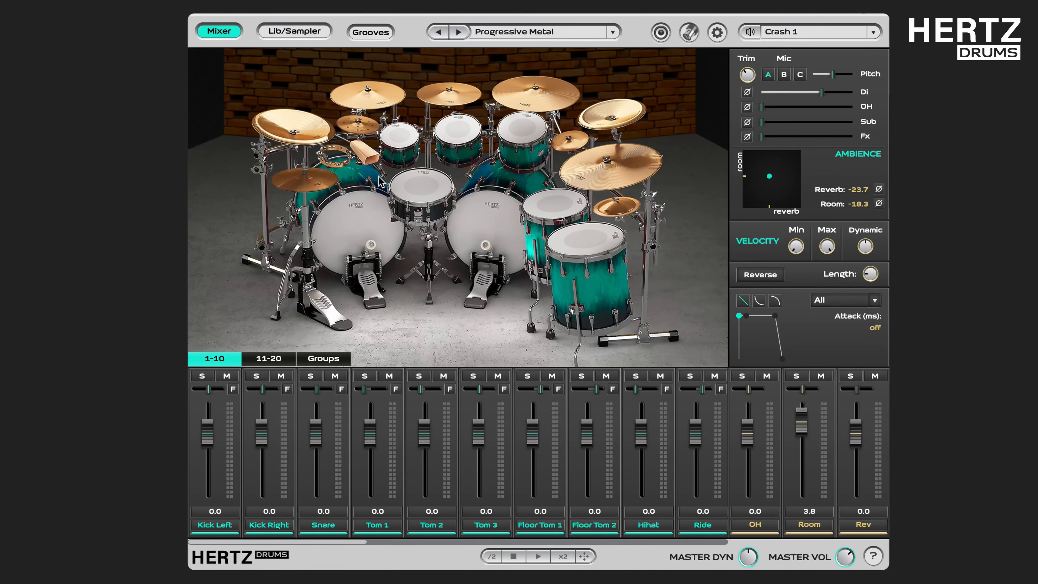
- Select the cowbell in the kit and set its library group selection to Sampler
left_click(375, 160)
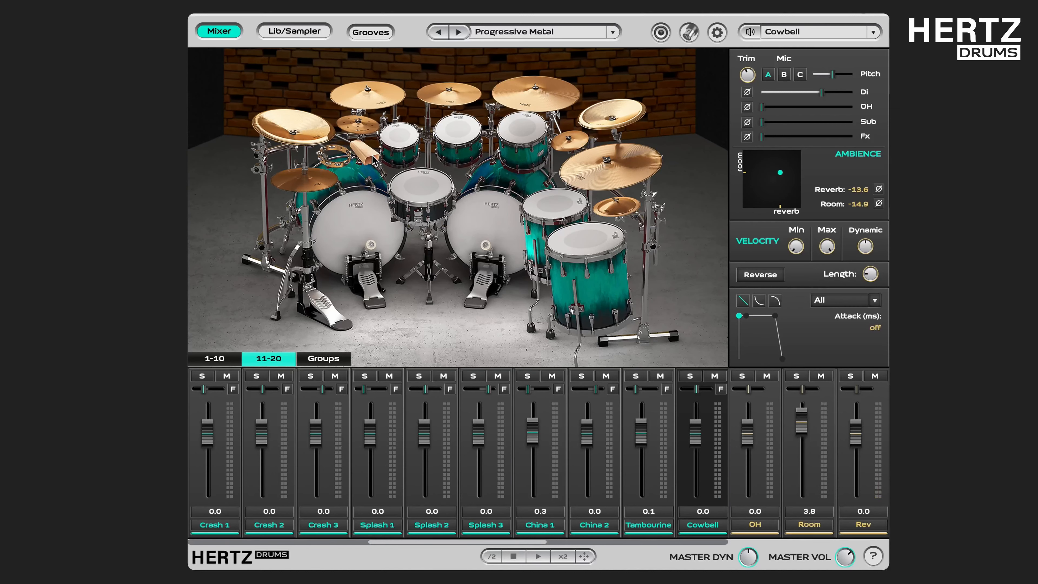
left_click(295, 32)
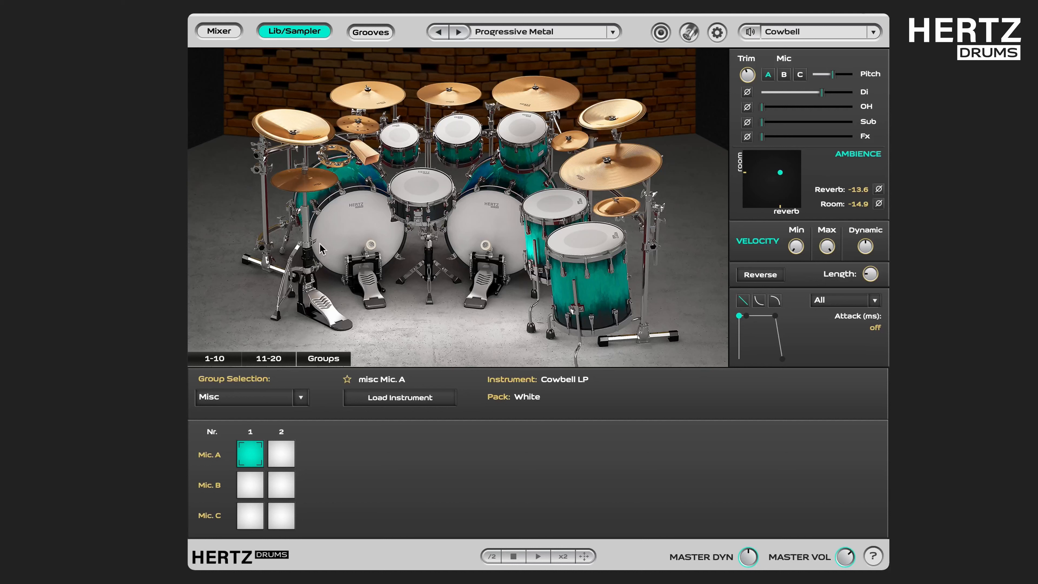
left_click(300, 397)
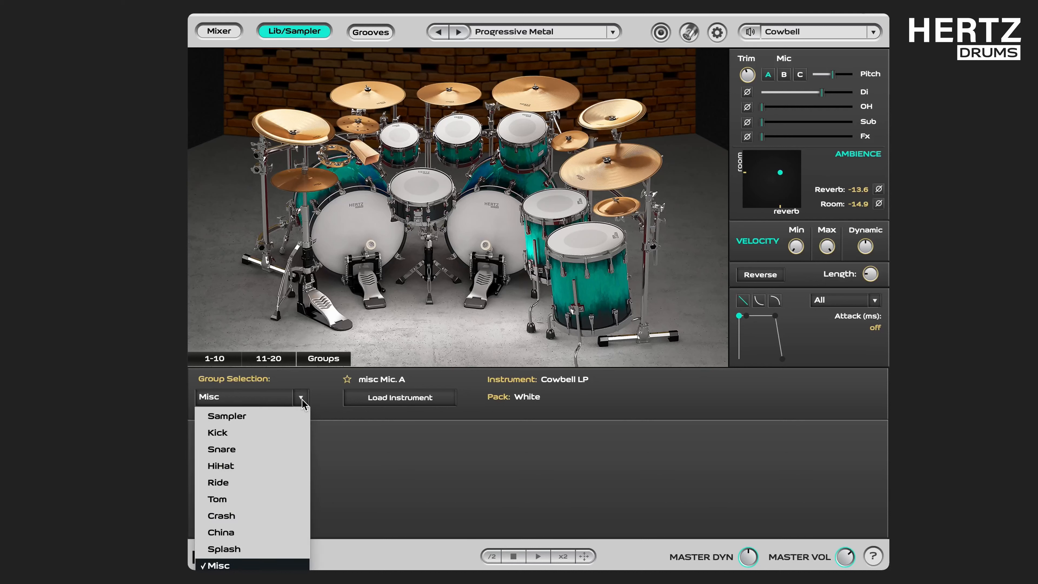
left_click(296, 424)
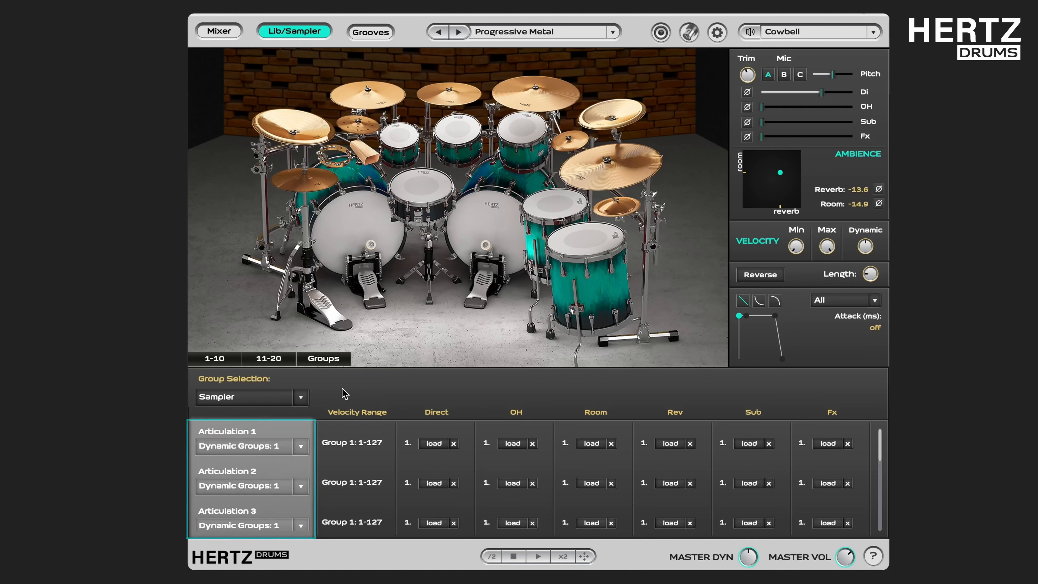
scroll(317, 443, "down", 5)
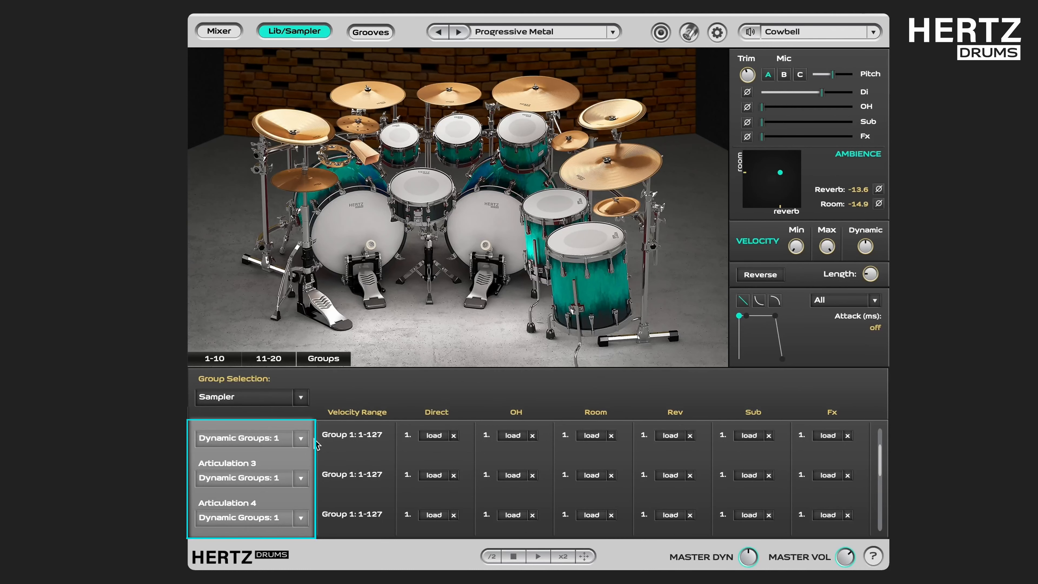
scroll(317, 443, "up", 5)
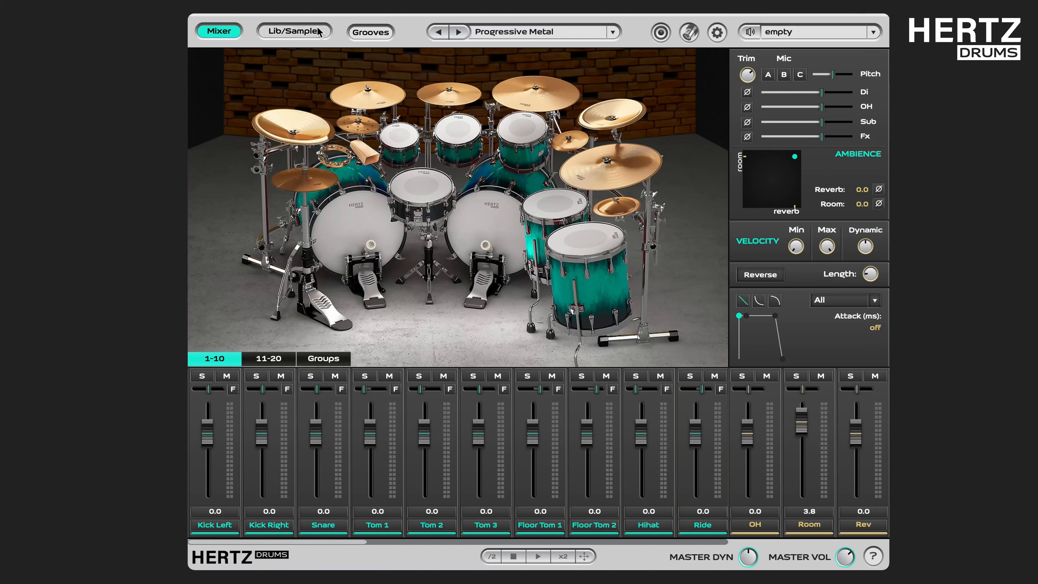
- In the sampler, set Articulation 1 and Articulation 2 to two dynamic groups each
left_click(294, 31)
left_click(301, 448)
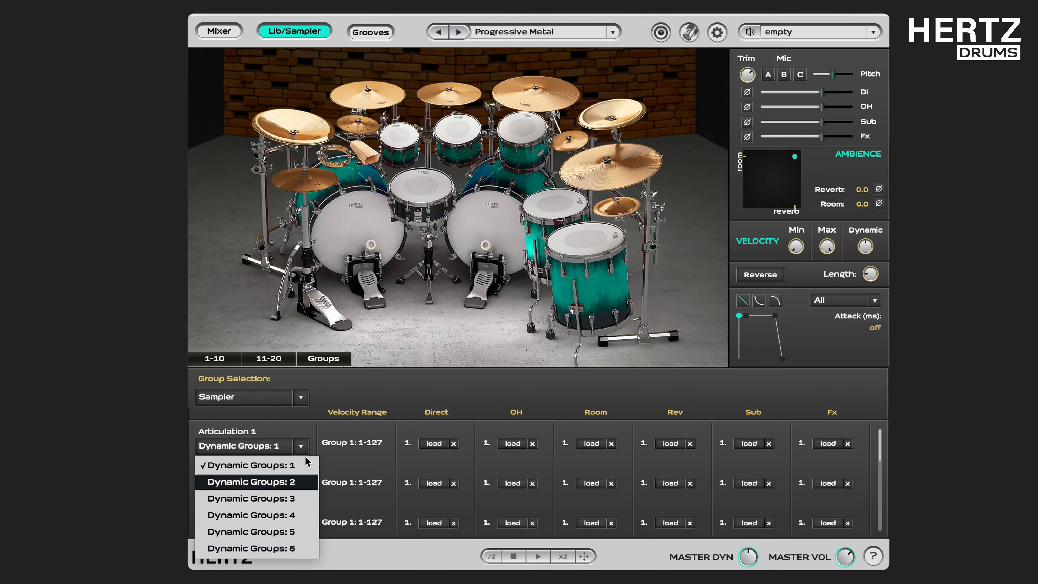
left_click(304, 446)
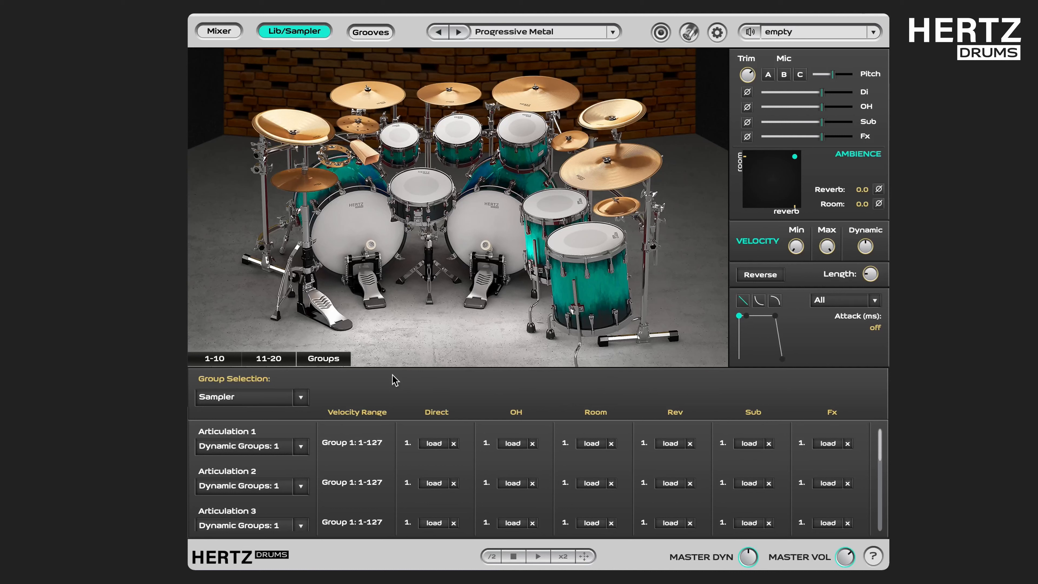
left_click(303, 447)
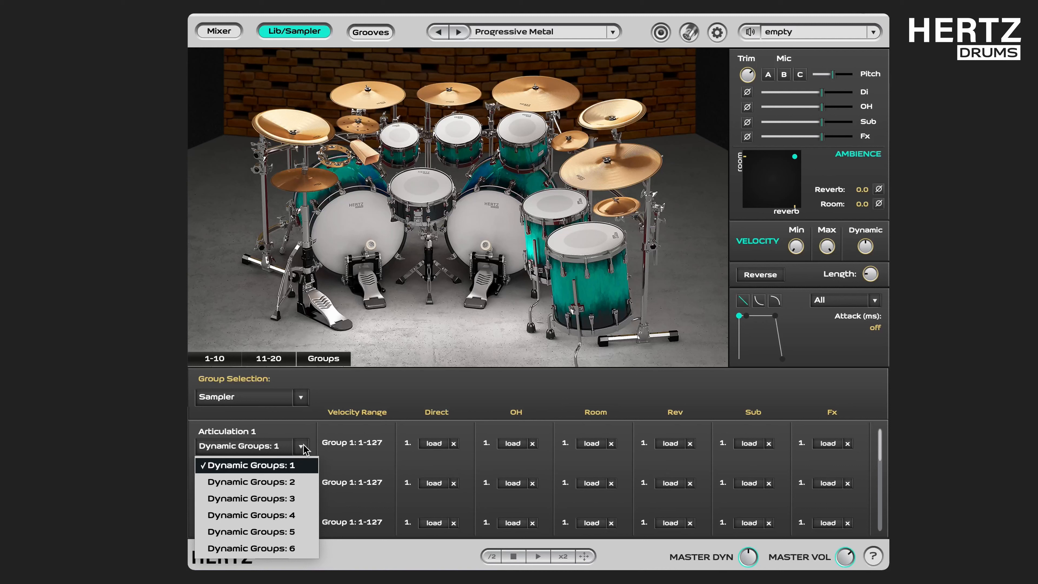
left_click(298, 483)
left_click(301, 487)
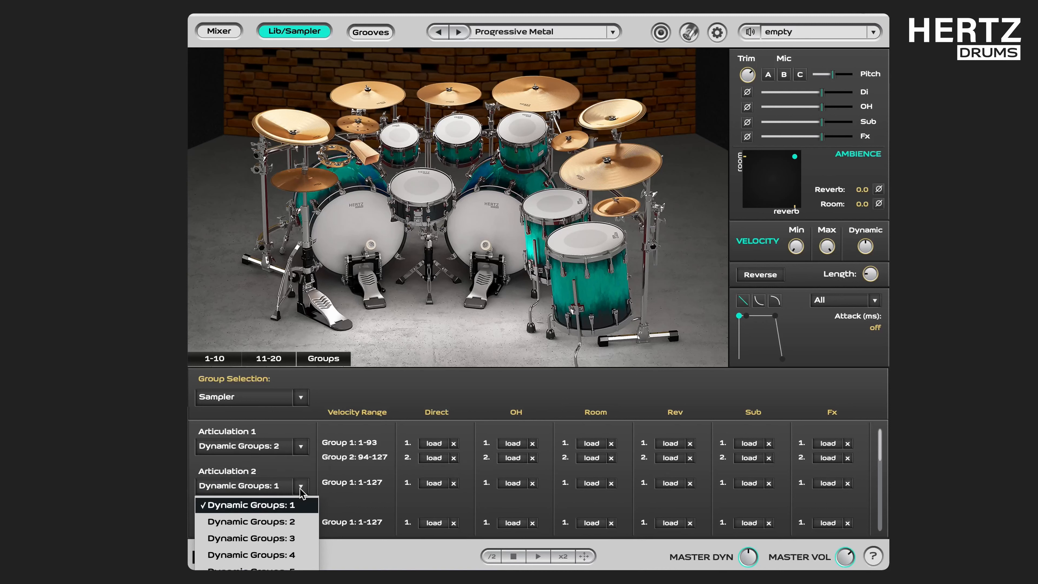
left_click(306, 523)
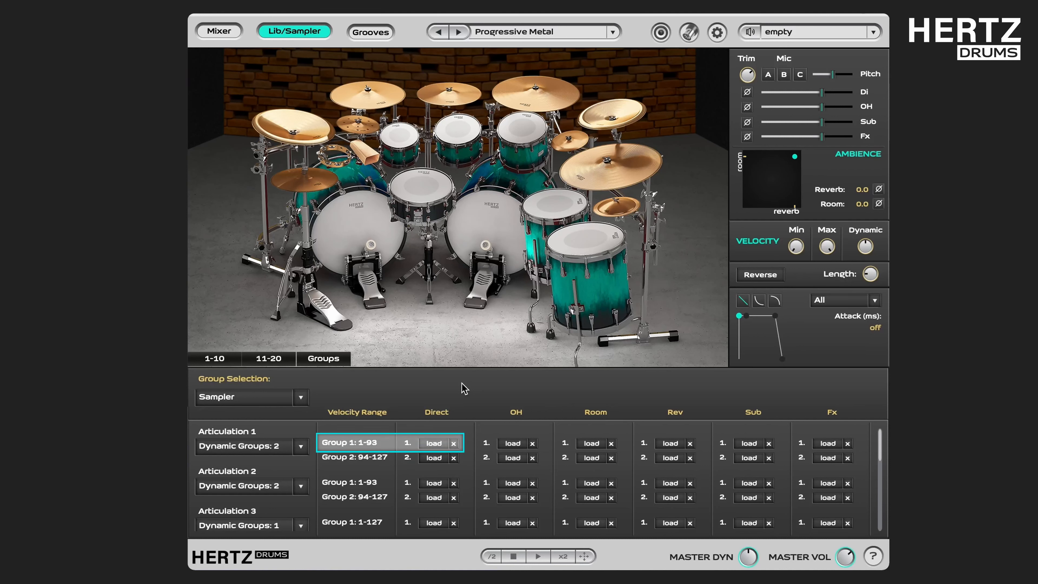
- Load clap.wav into Group 1 and door.wav into Group 2 of Articulation 1's Direct channel
left_click(431, 443)
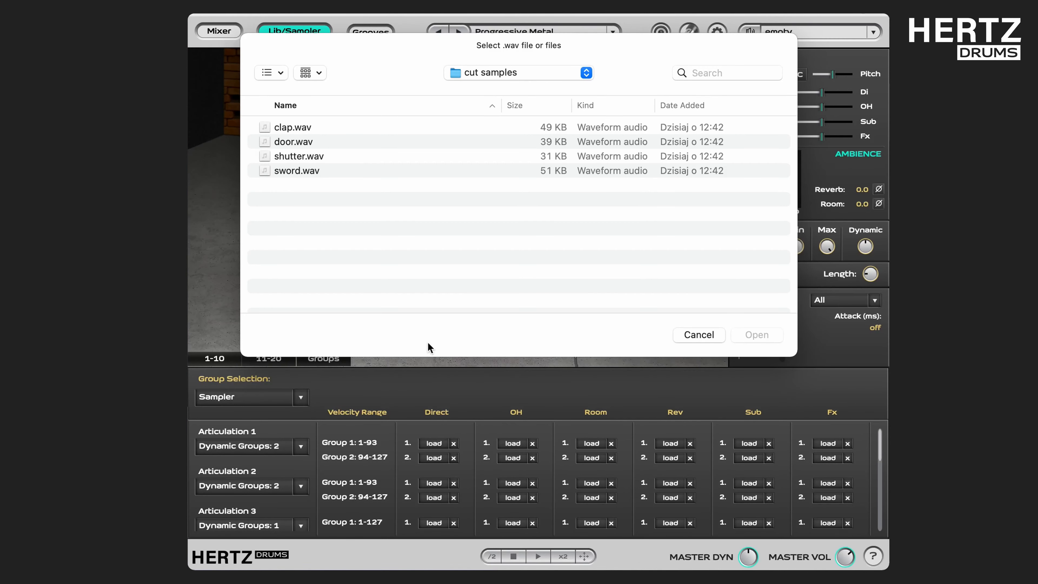
double_click(322, 127)
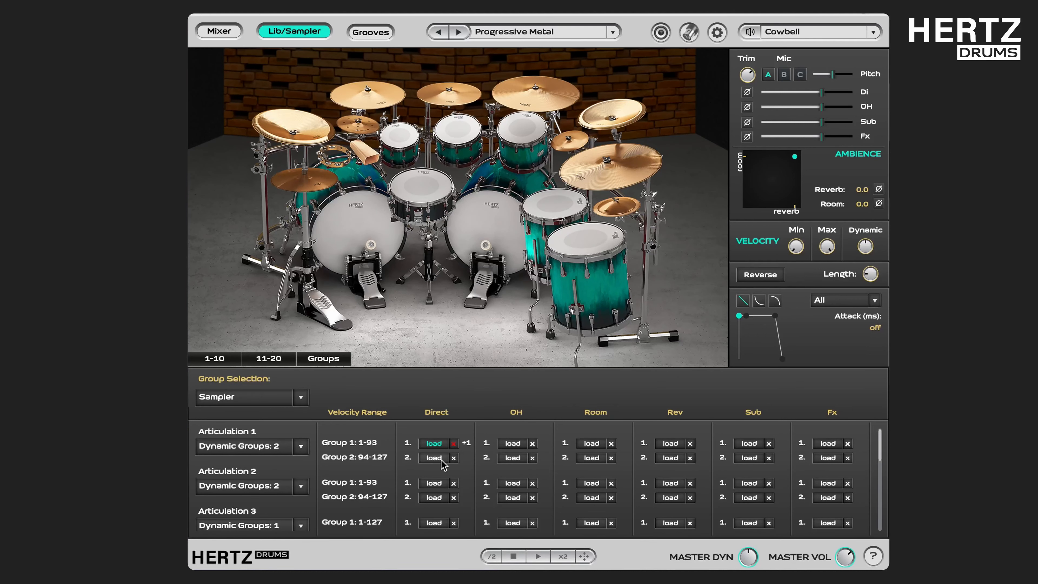
left_click(434, 458)
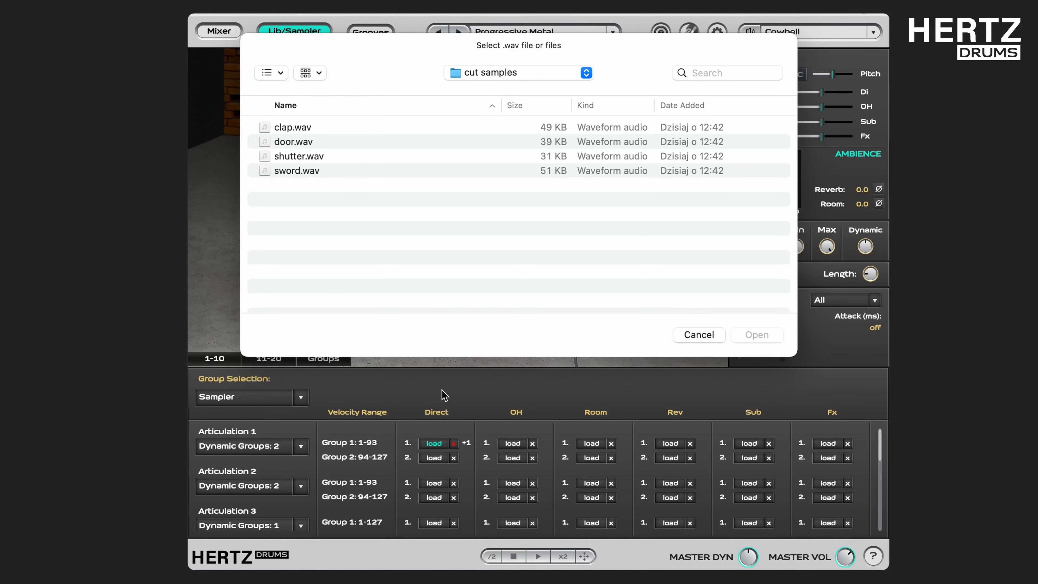
double_click(308, 142)
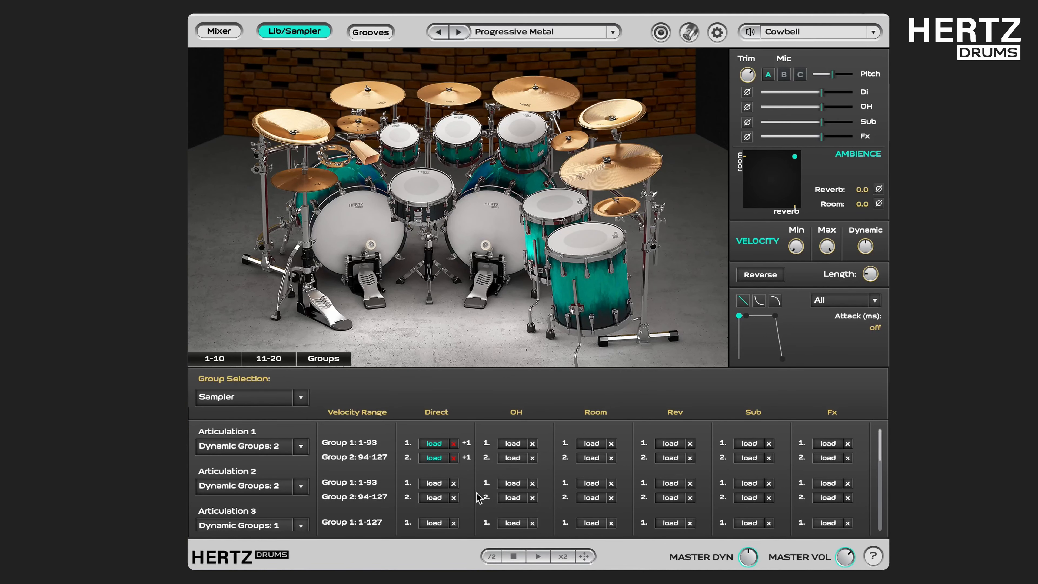
- Load shutter.wav into Group 1 and sword.wav into Group 2 of Articulation 2's Direct channel
left_click(434, 483)
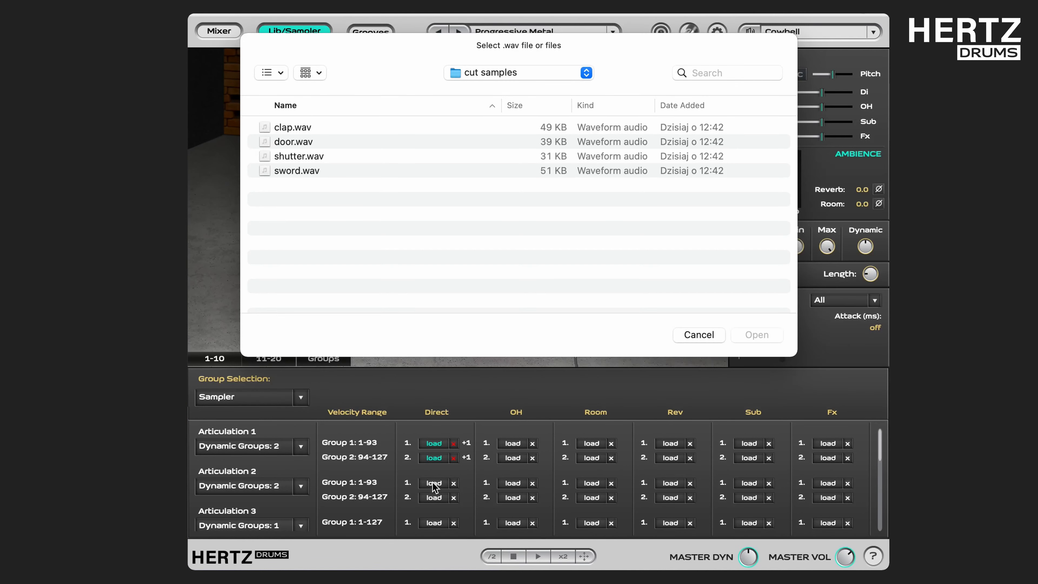
double_click(321, 157)
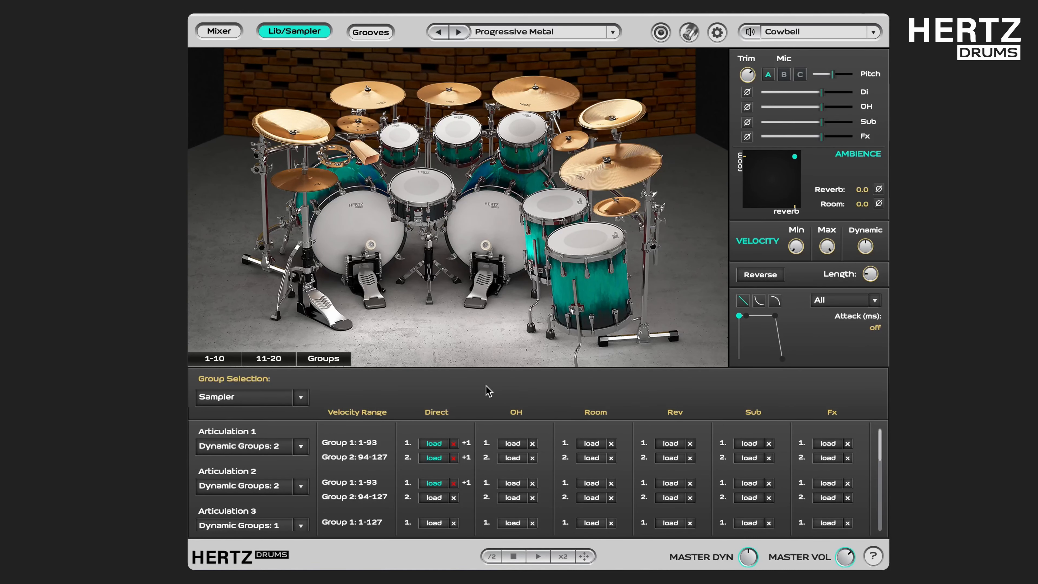
left_click(434, 497)
left_click(336, 170)
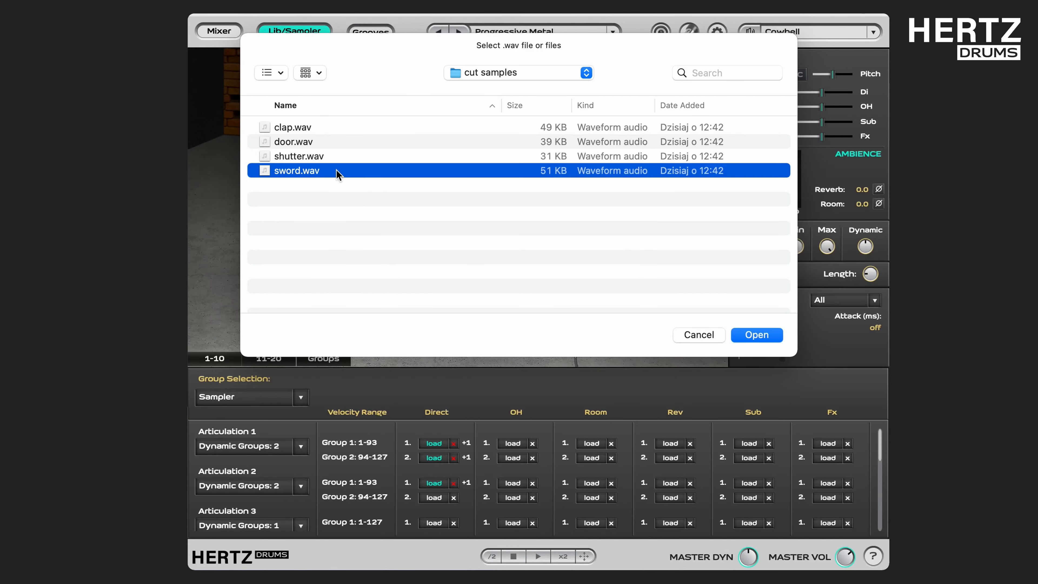
double_click(336, 171)
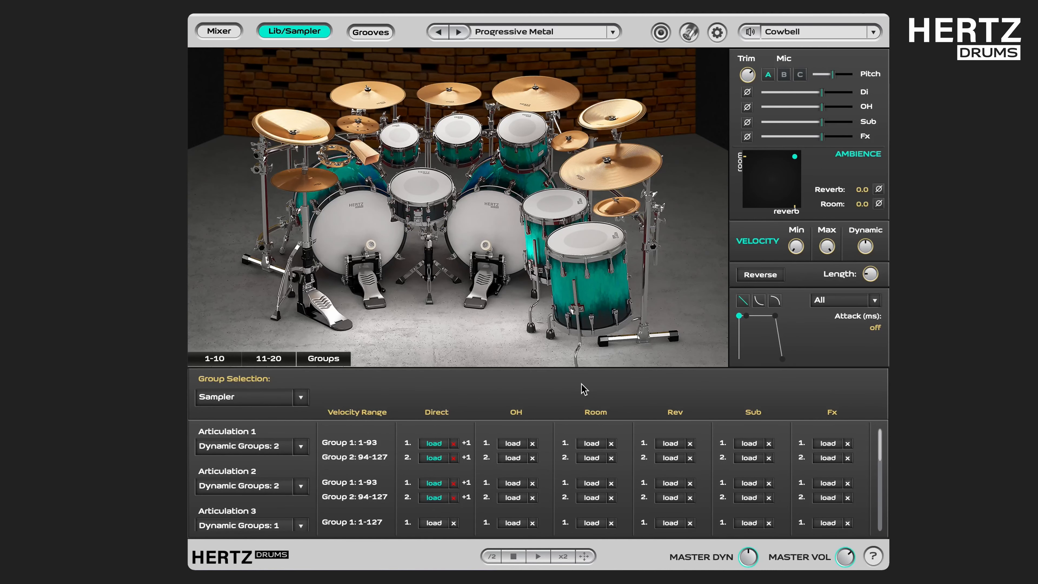
- In the MIDI note mapping, reset the Cowbell's Articulation 1 note and assign D4 to it
left_click(689, 33)
scroll(264, 507, "down", 15)
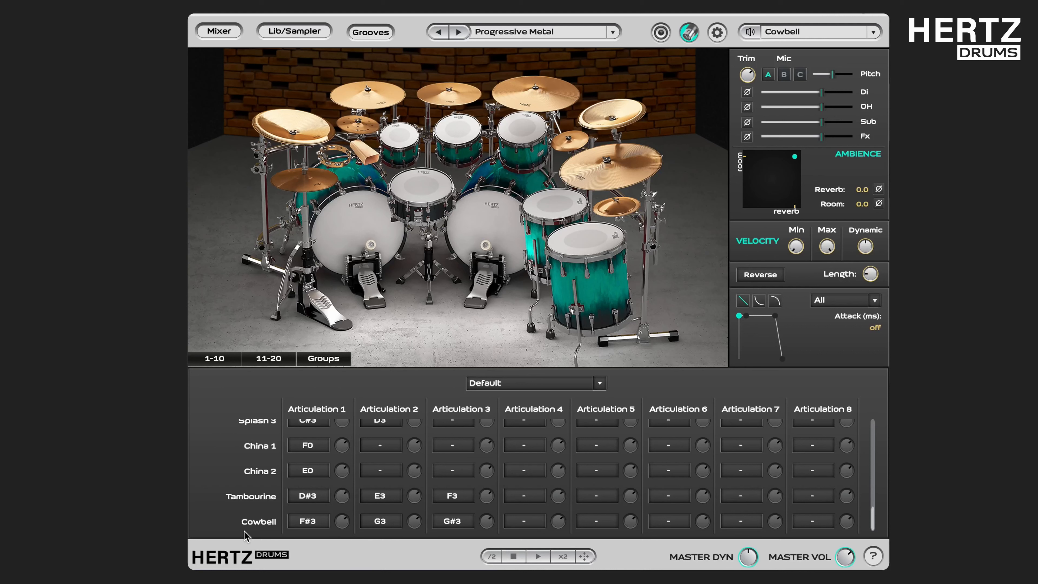
left_click(252, 516)
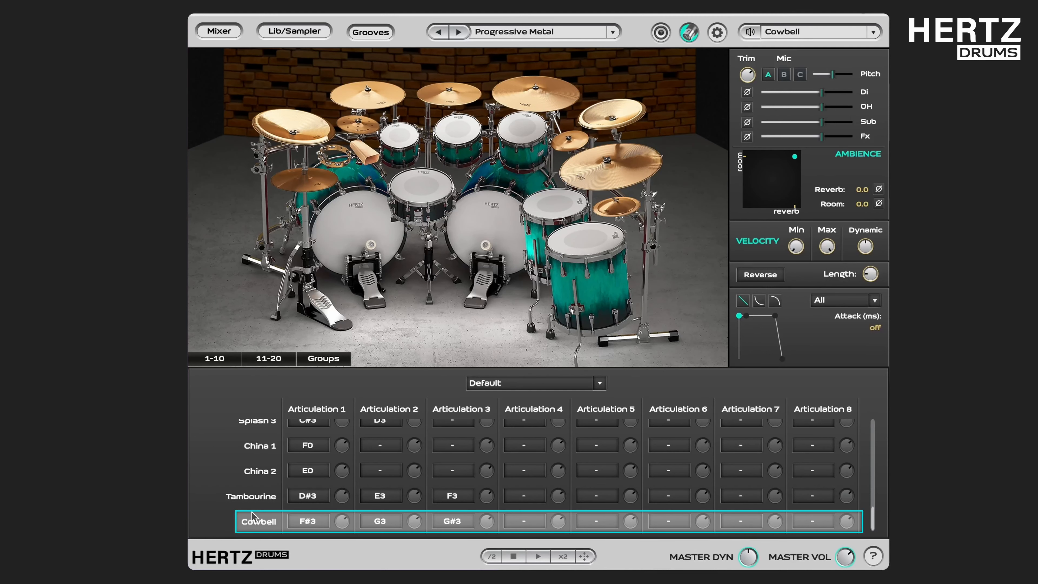
left_click(319, 525)
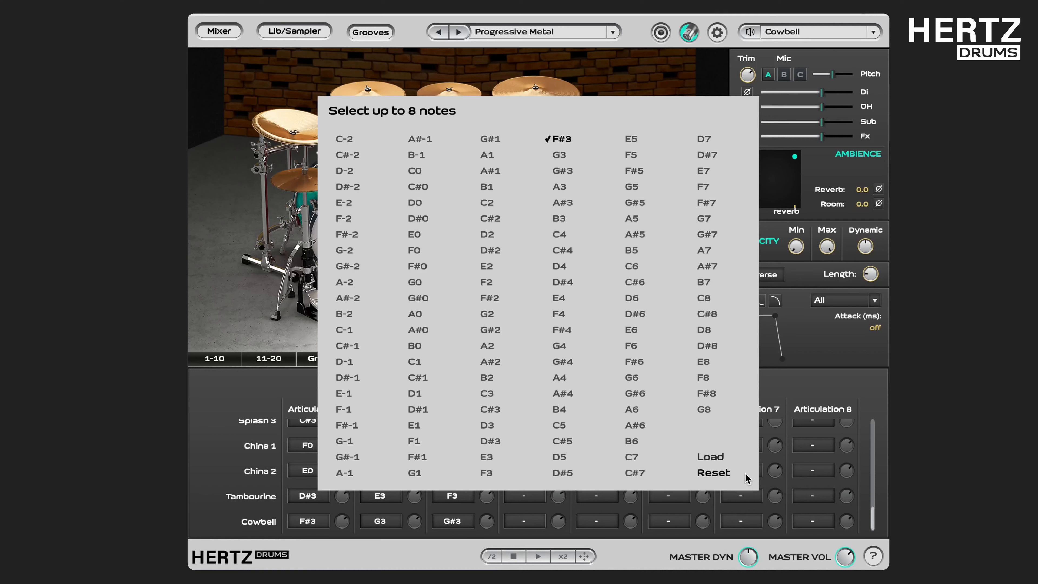
left_click(719, 474)
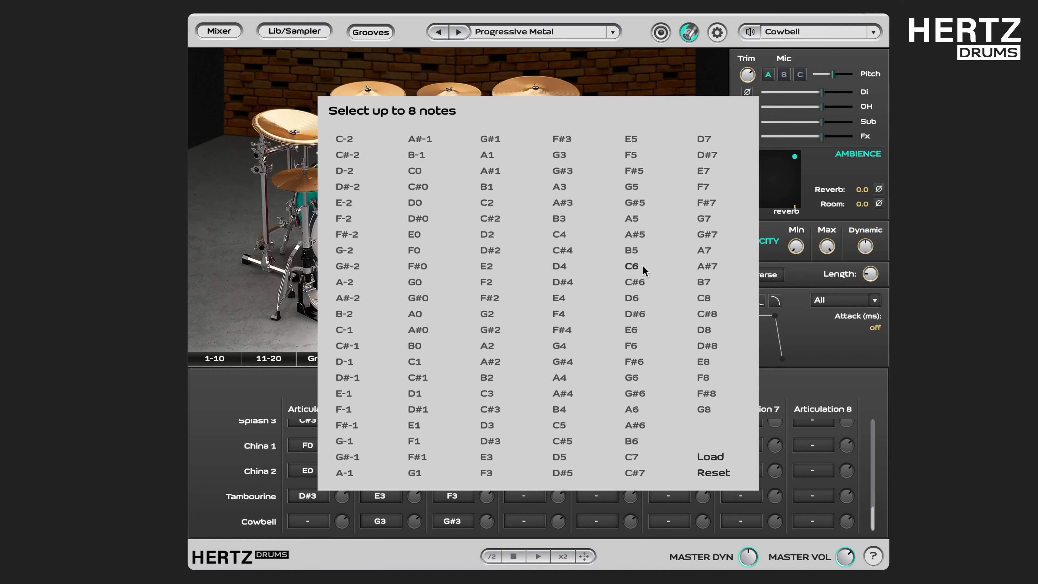
left_click(559, 267)
left_click(721, 455)
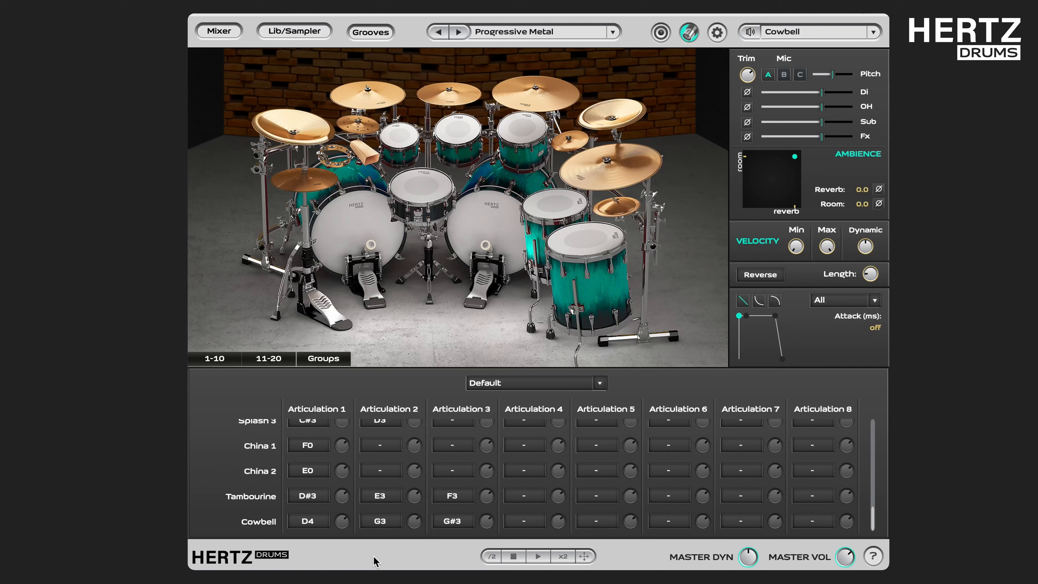
- Reset the Cowbell's Articulation 2 note and assign D#4 to it
left_click(380, 521)
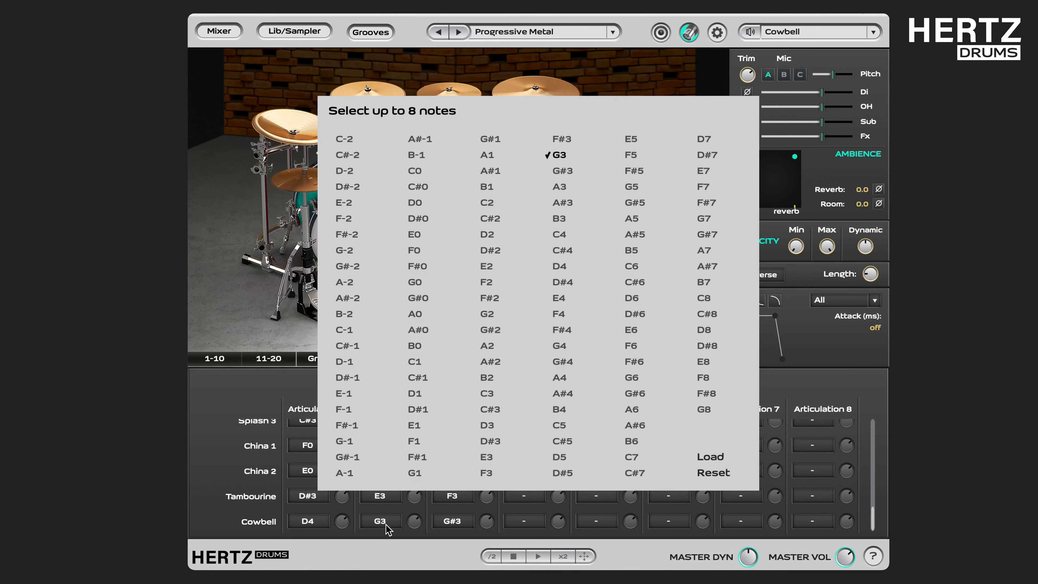
left_click(712, 474)
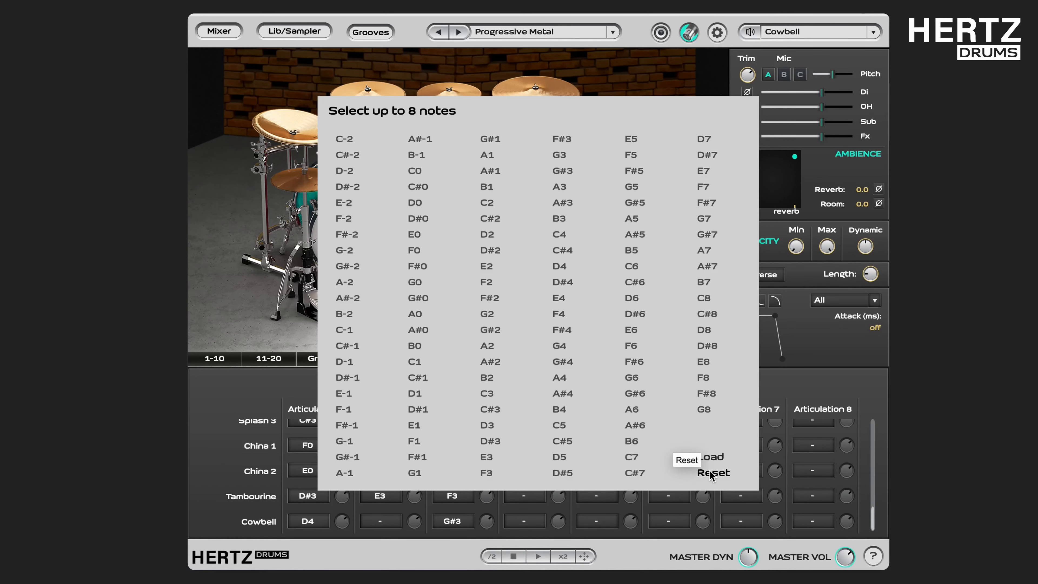
left_click(563, 282)
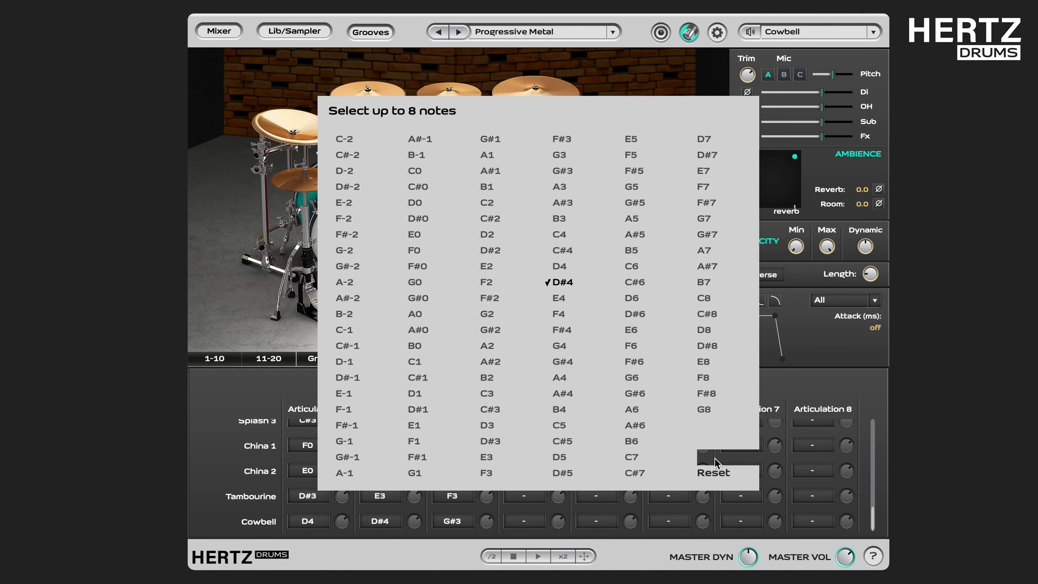
left_click(716, 462)
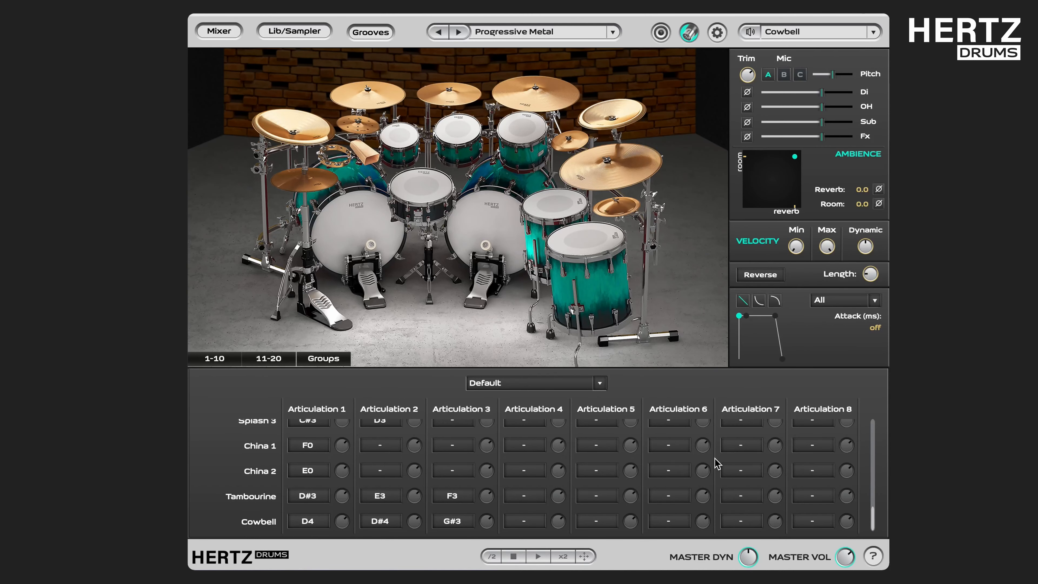
- Clear the note assigned to the Cowbell's Articulation 3 and close the note selection
left_click(453, 522)
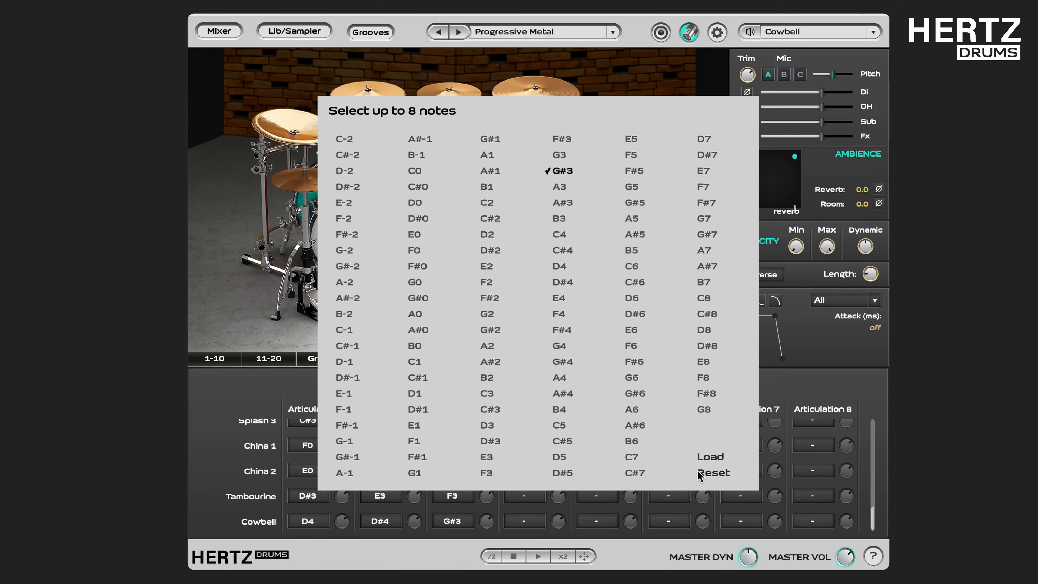
left_click(713, 474)
left_click(782, 400)
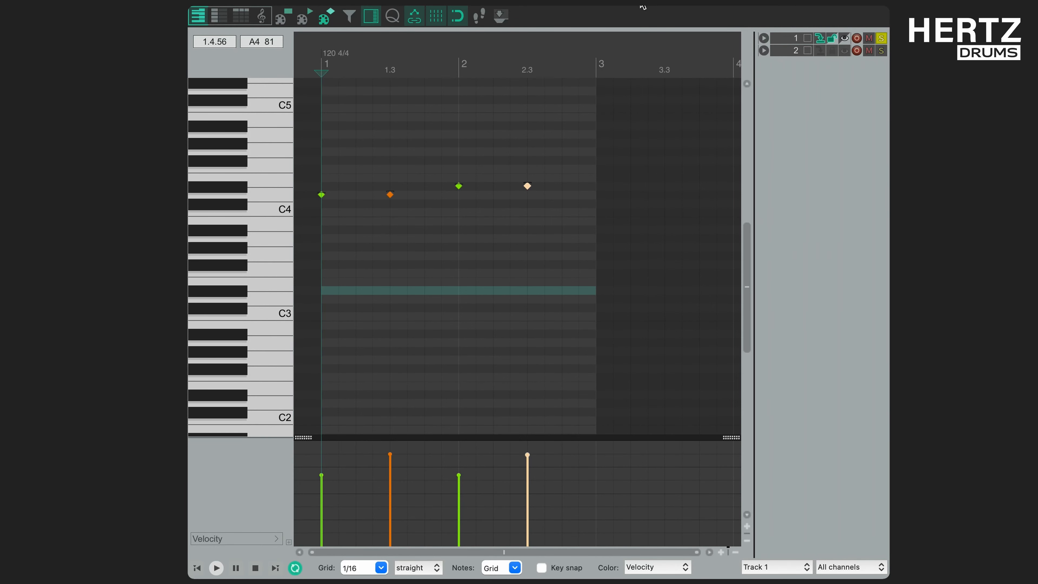
- In the DAW's MIDI editor, select the two D4 notes one after the other to examine their velocities
mouse_move(310, 217)
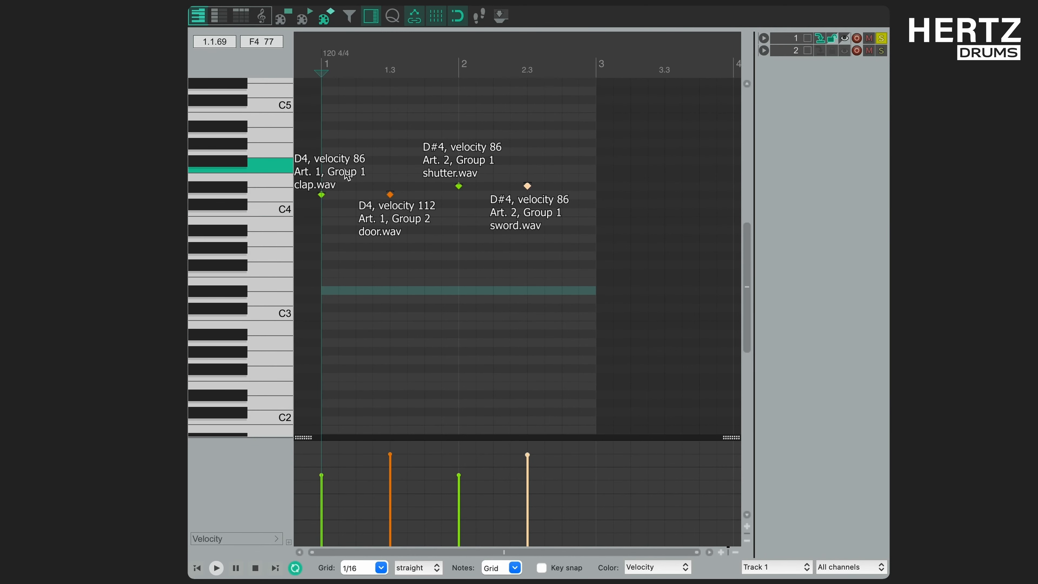
left_click(322, 195)
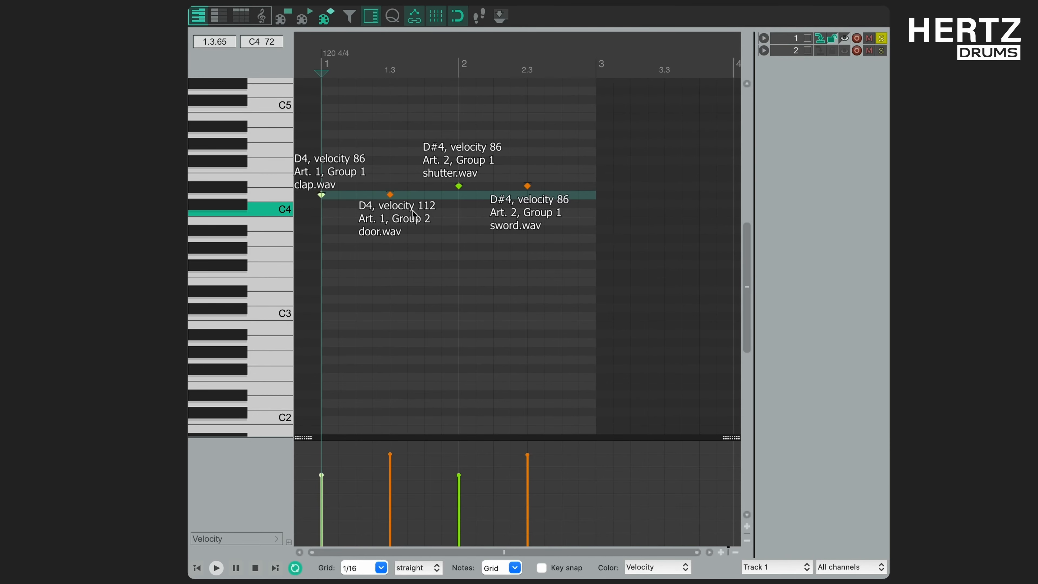
left_click(390, 195)
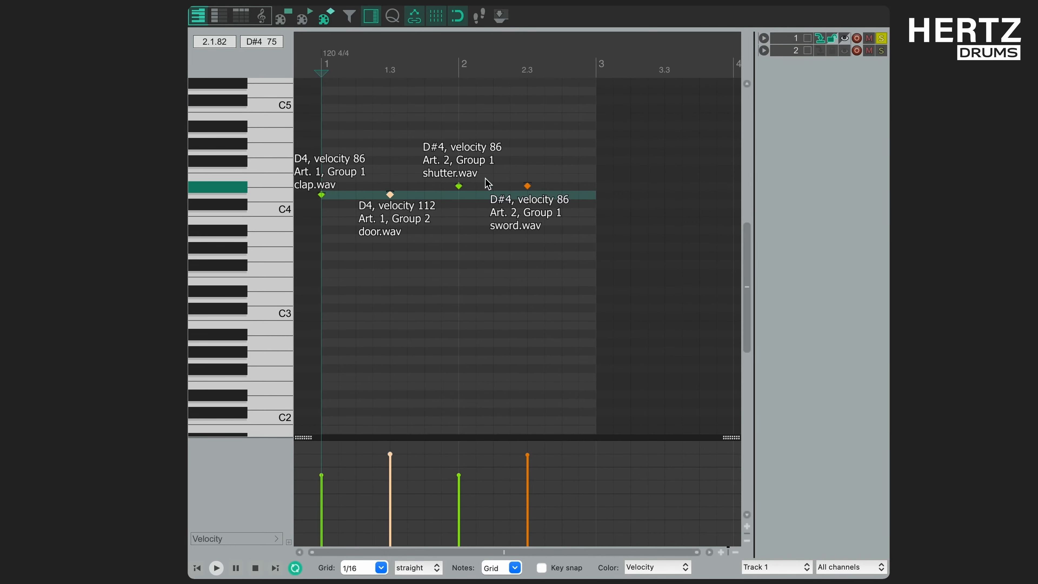
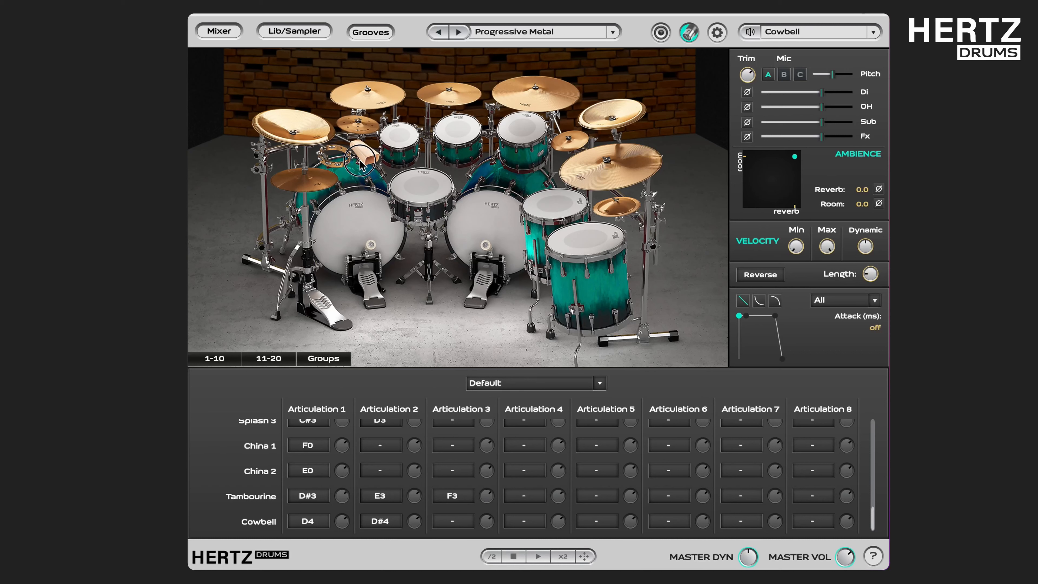
- In the Cowbell's sampler settings, set the number of dynamic groups for Articulation 2 to 1
left_click(313, 35)
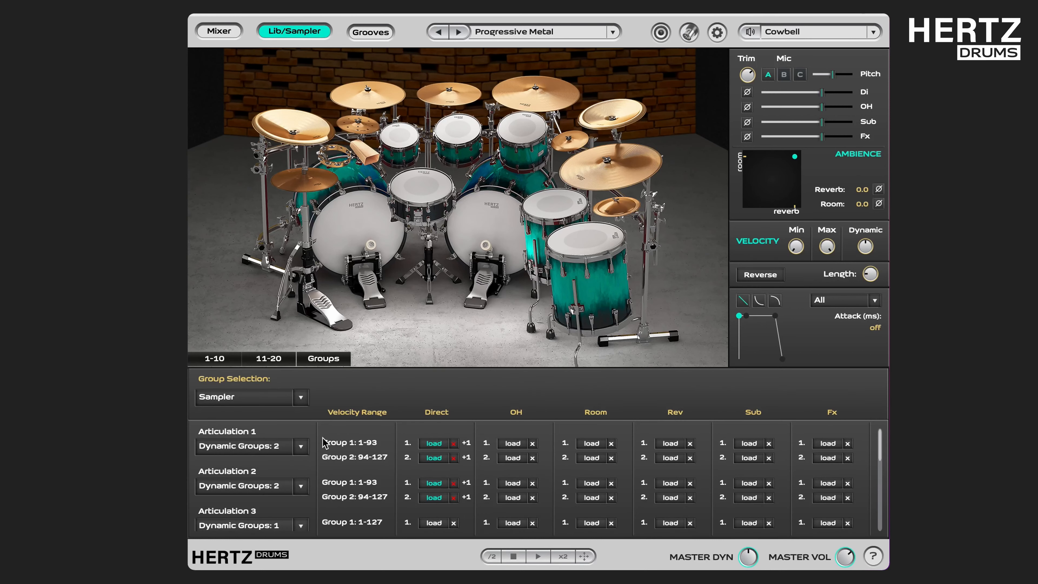
left_click(301, 487)
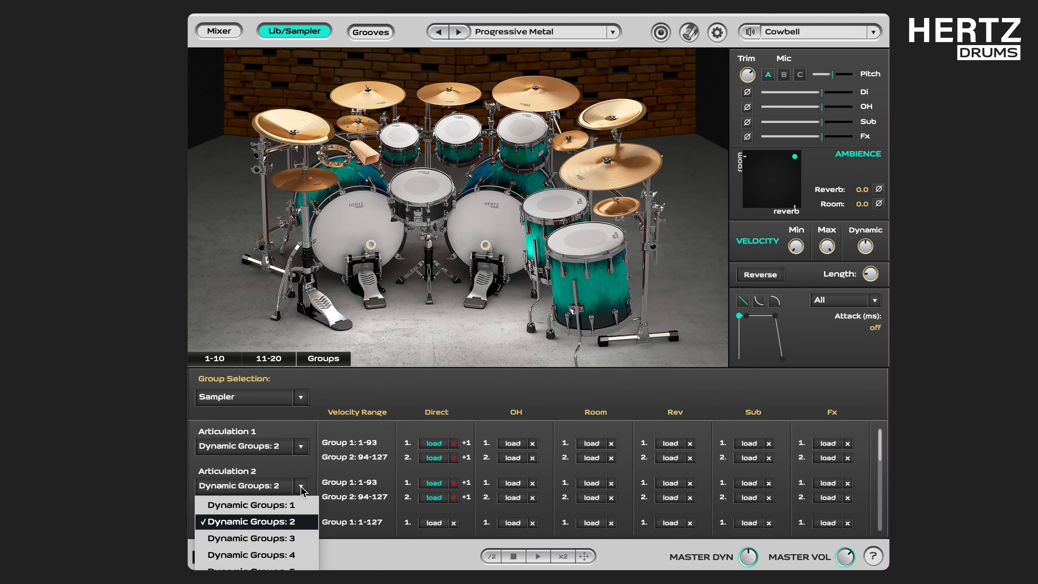
left_click(305, 508)
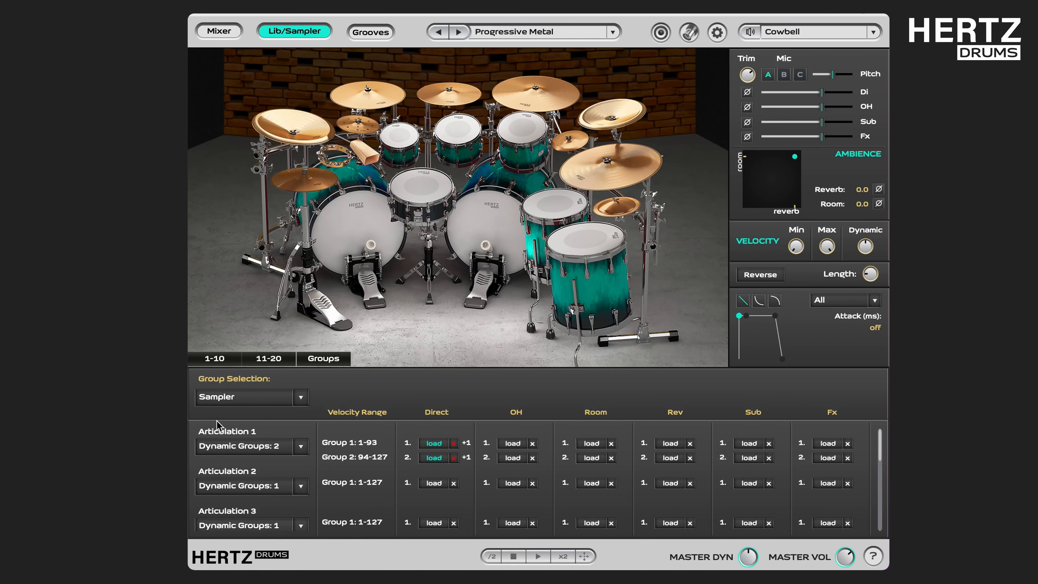
- Set the Cowbell's Articulation 1 to 5 dynamic groups and load Snare_5.wav into the Direct slot of Group 5
left_click(301, 450)
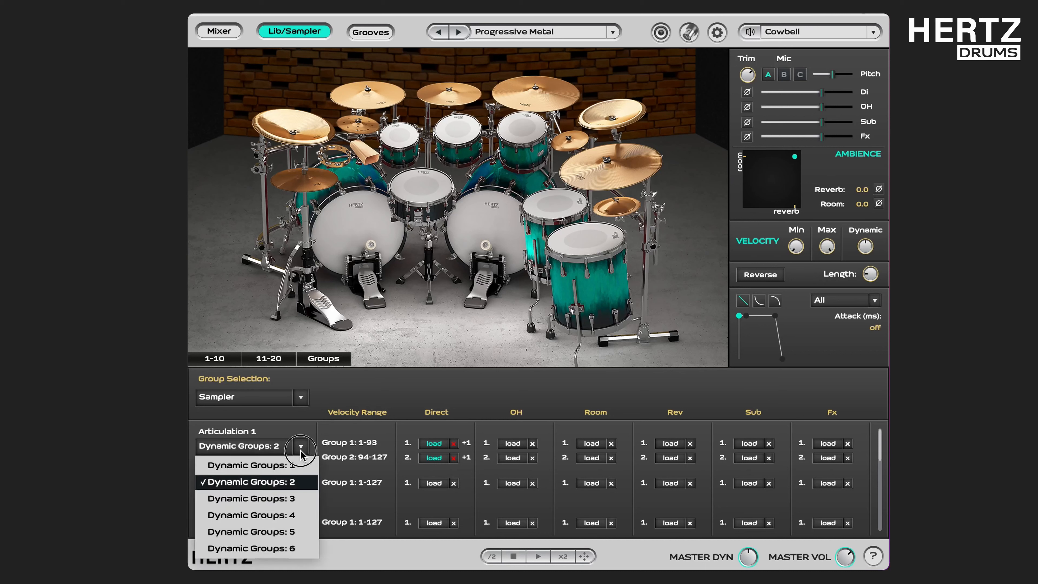
left_click(305, 538)
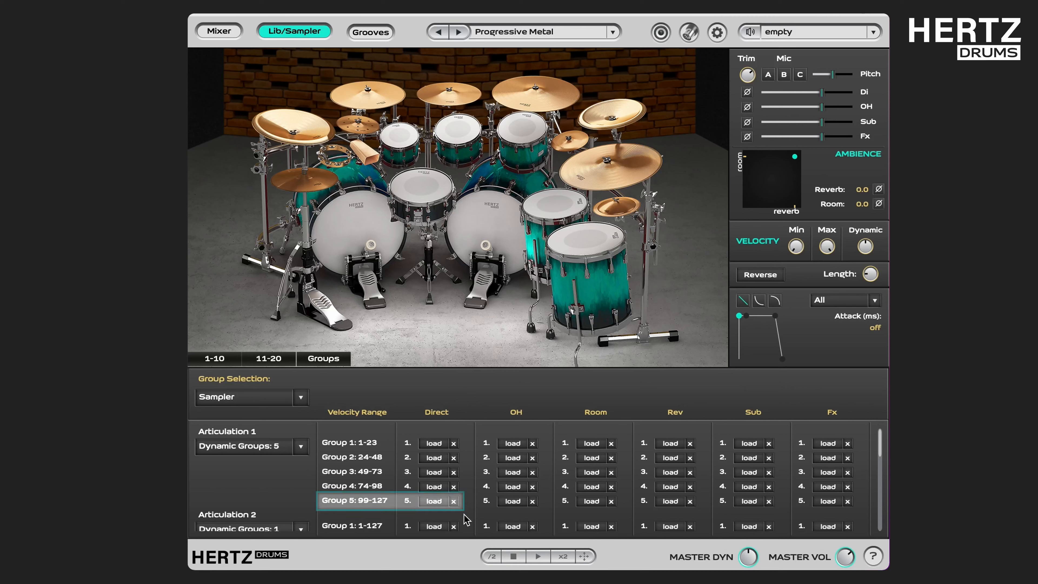
left_click(434, 503)
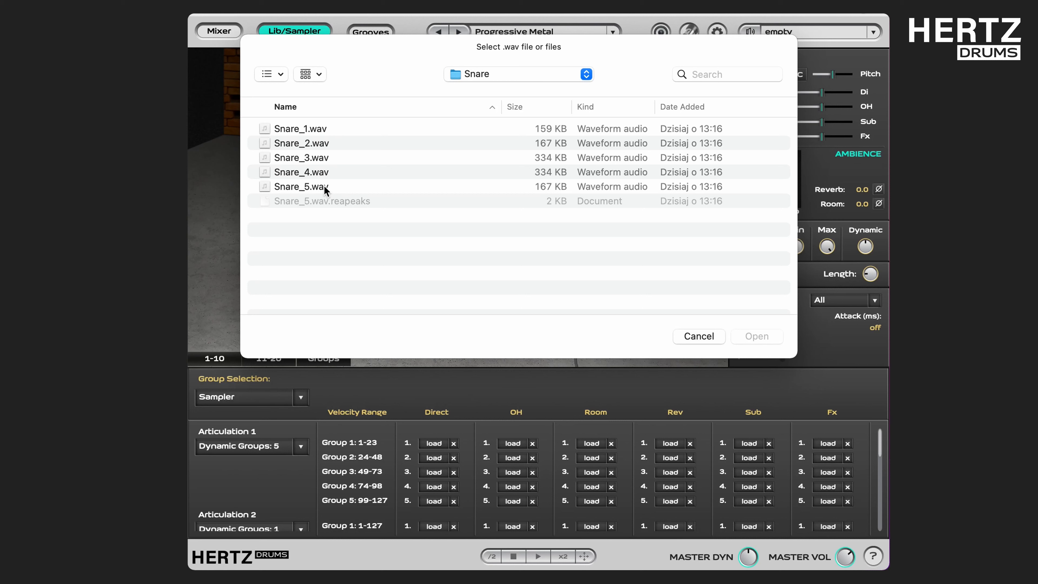
double_click(311, 186)
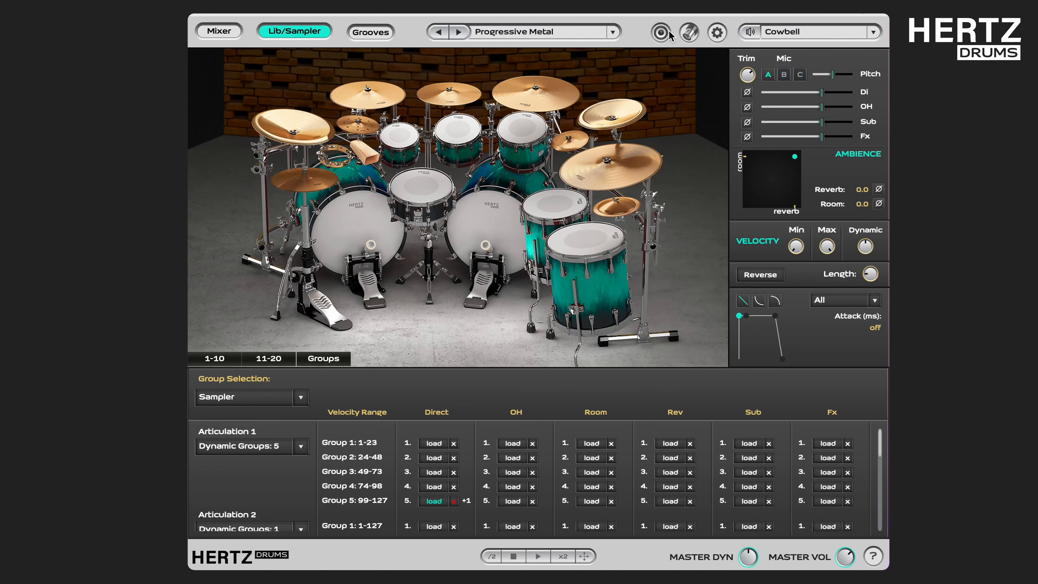
- In the MIDI note mapping, replace the Cowbell's Articulation 1 note with the snare notes D1, D#1, E1, F1, F#1 and G1
left_click(689, 34)
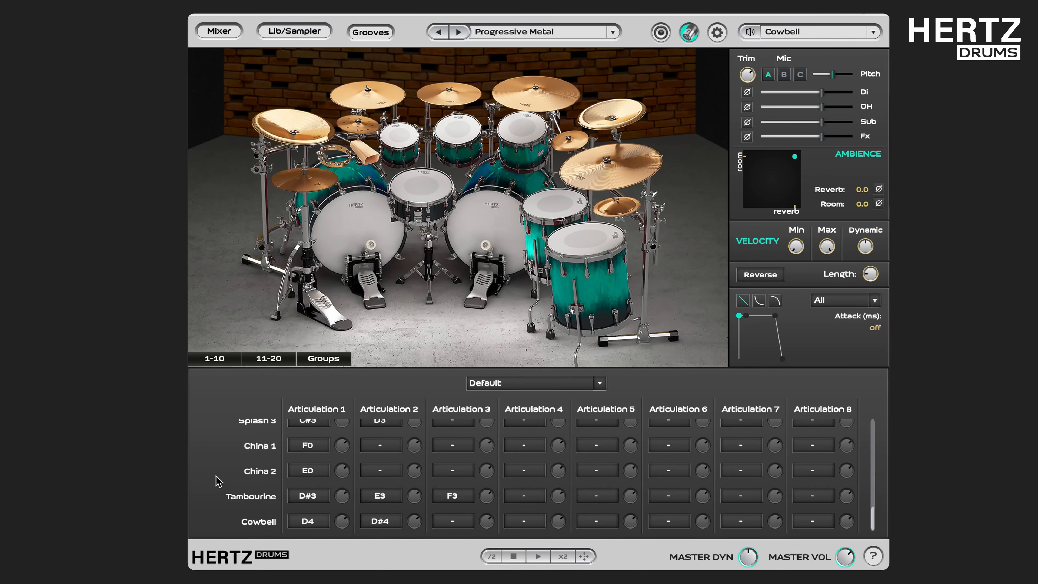
scroll(223, 480, "up", 10)
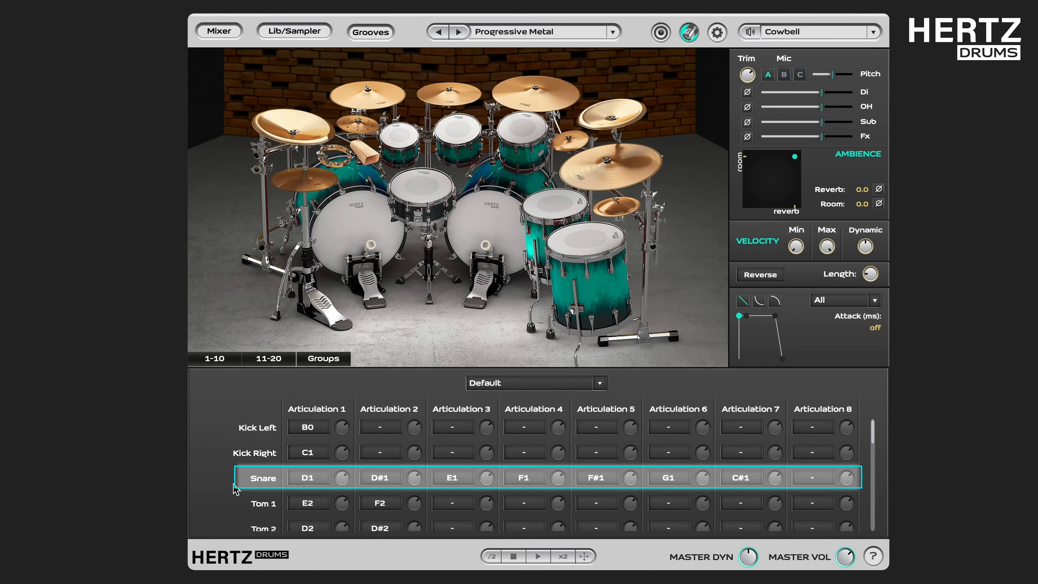
left_click(234, 485)
scroll(243, 480, "down", 5)
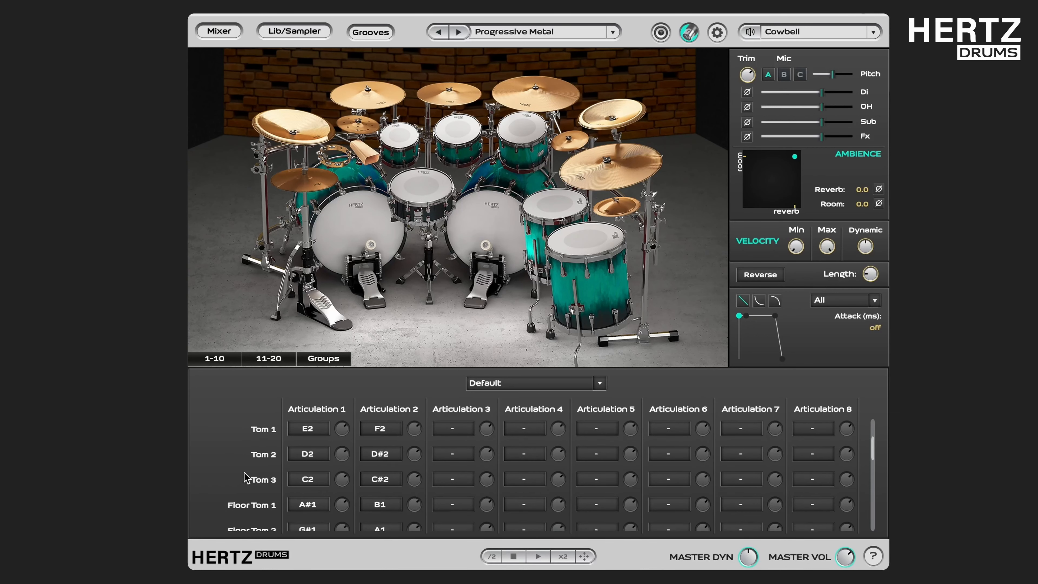
scroll(244, 478, "down", 3)
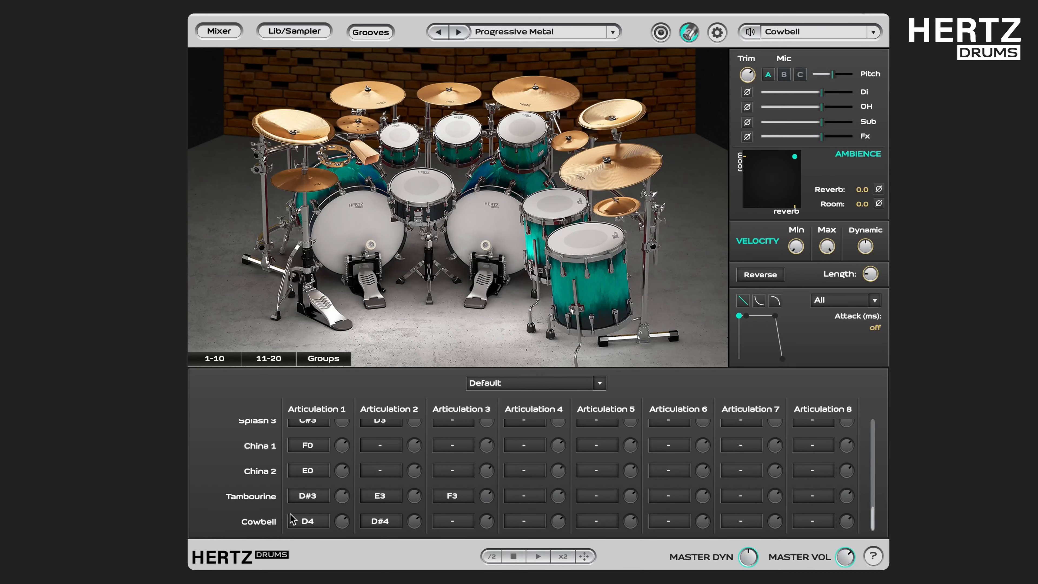
left_click(311, 522)
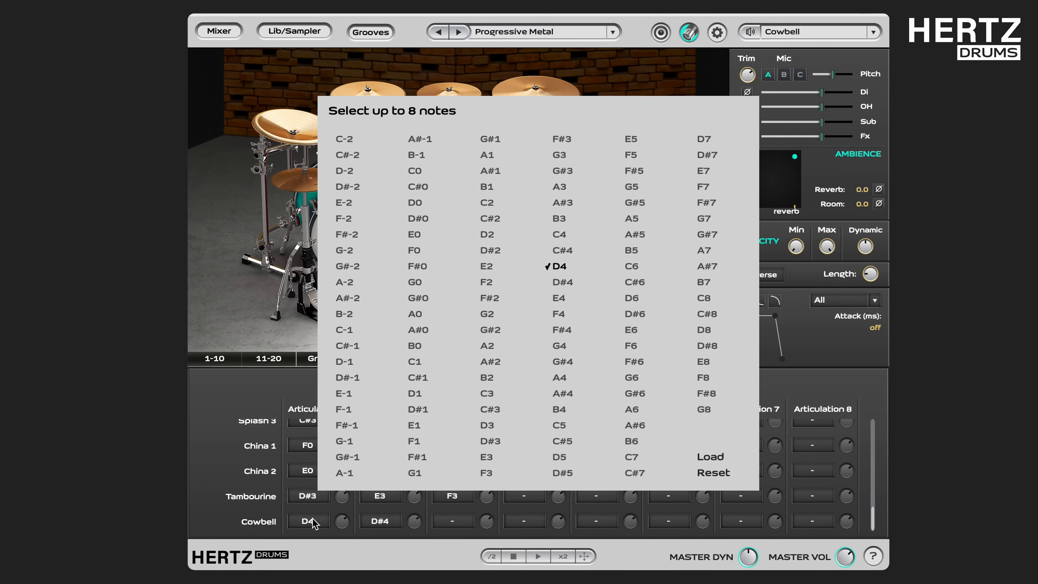
left_click(717, 475)
left_click(417, 410)
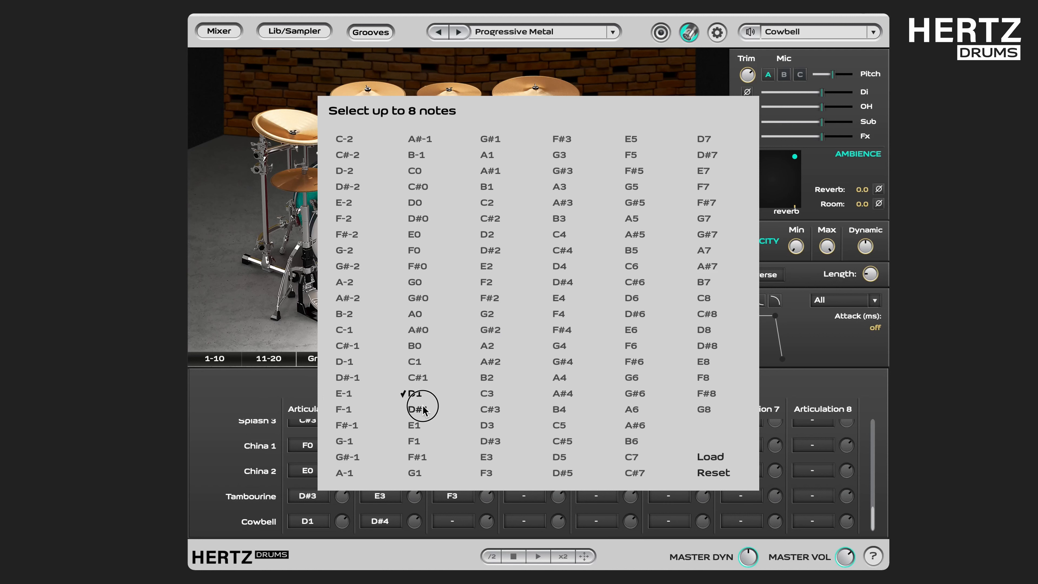
left_click(415, 426)
left_click(414, 441)
left_click(423, 460)
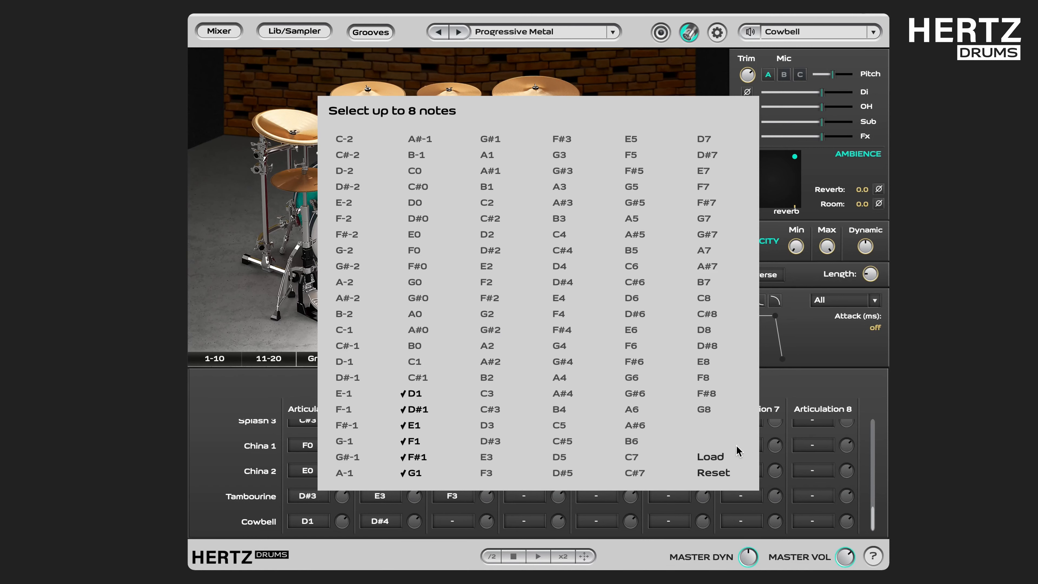
left_click(707, 456)
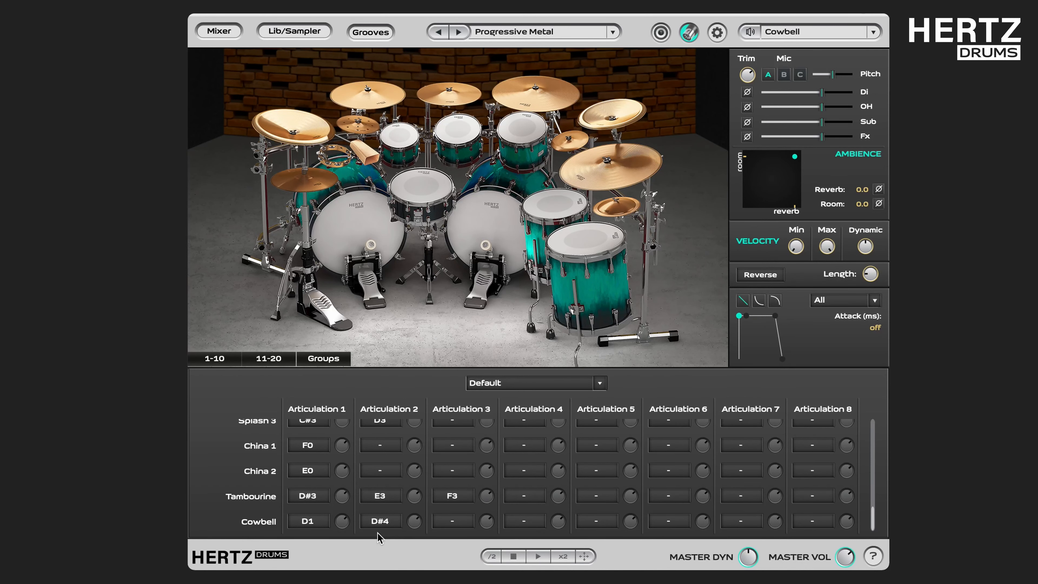
- Clear the note assigned to the Cowbell's Articulation 2 and close the note selection
left_click(380, 522)
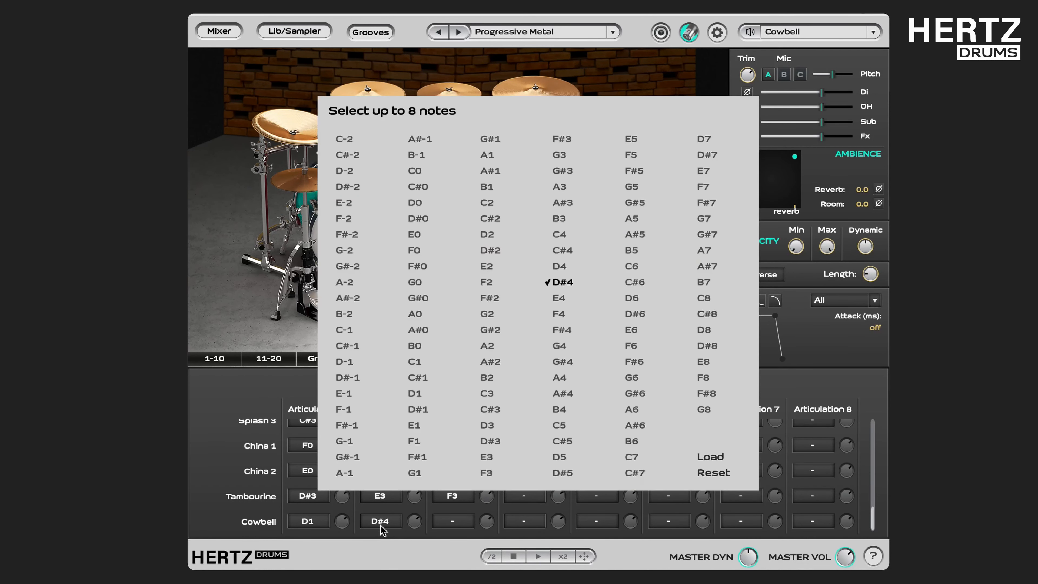
left_click(727, 473)
left_click(699, 457)
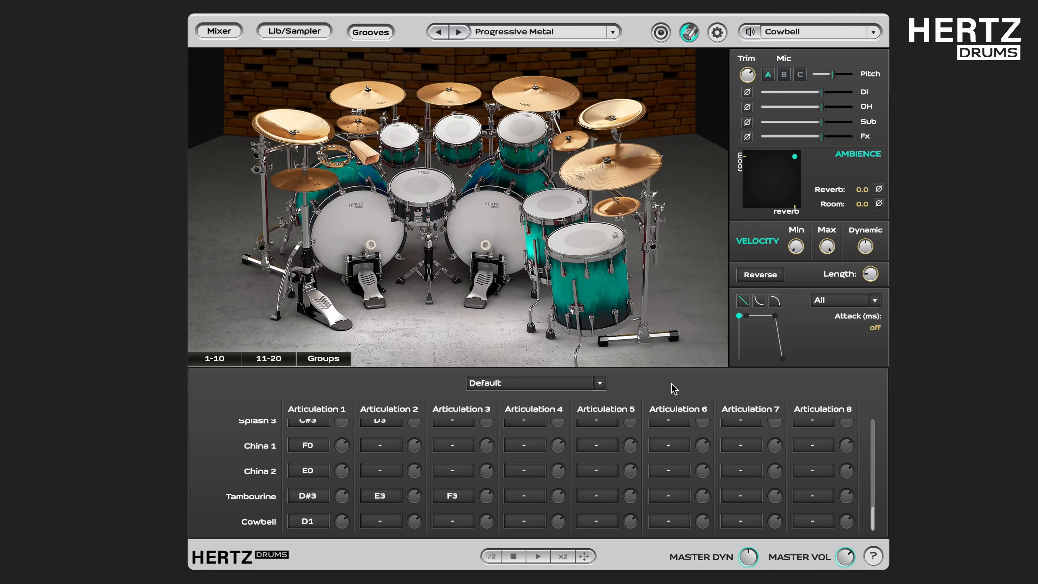
- Compare the Snare and Cowbell instruments, then play the drum pattern in the DAW's MIDI editor from bar 5
left_click(423, 187)
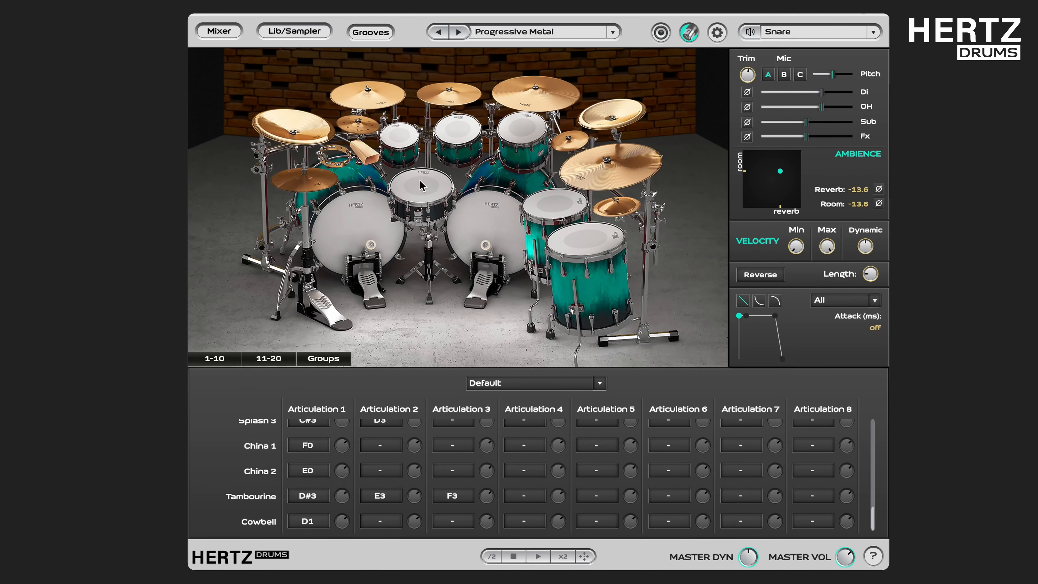
left_click(368, 161)
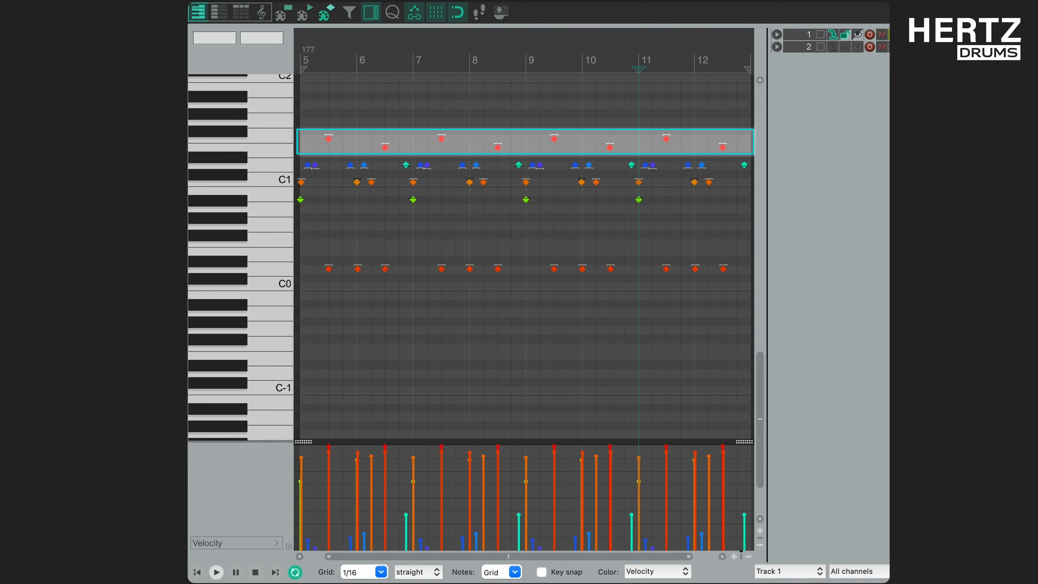
left_click(302, 57)
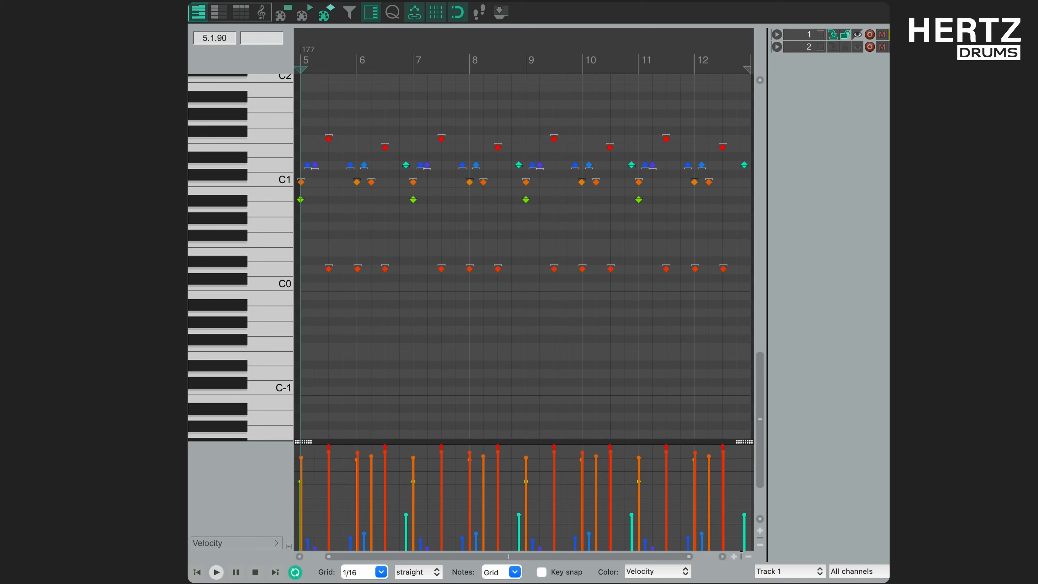
key("space")
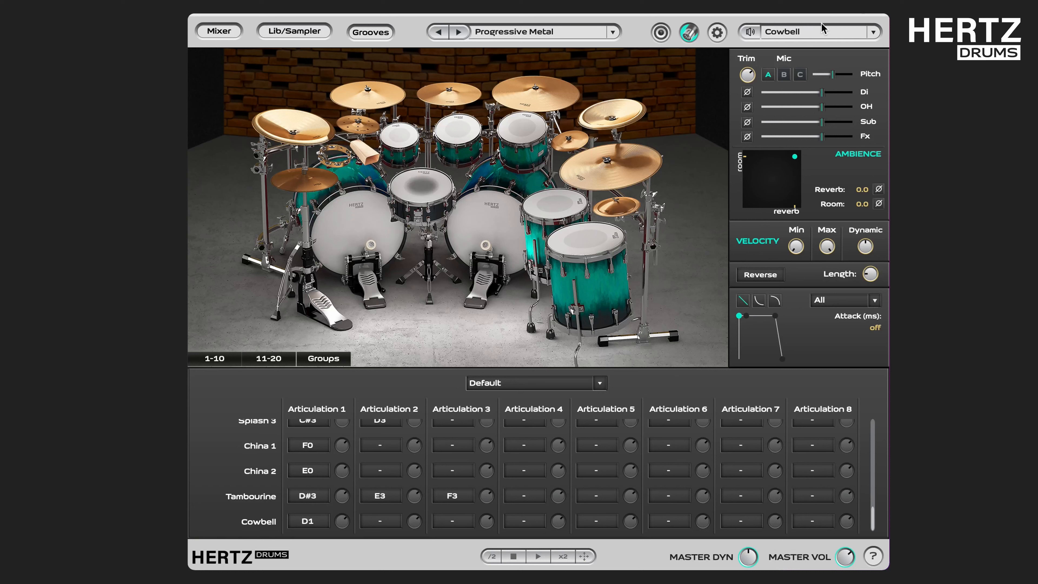
- Lower the Cowbell's Trim to about -6.9 while the pattern plays to balance the layered sample
mouse_move(749, 75)
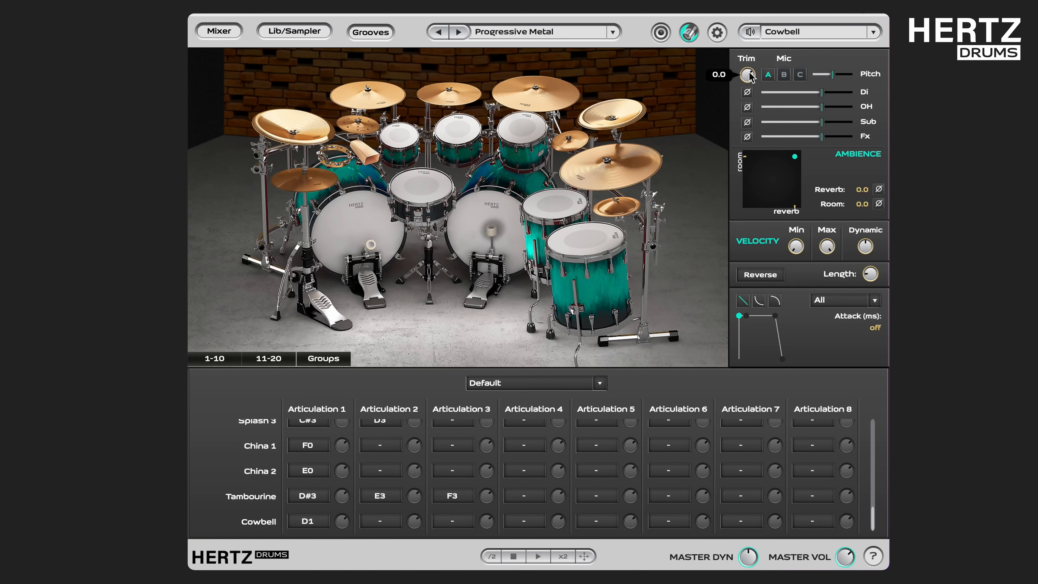
scroll(749, 74, "down", 2)
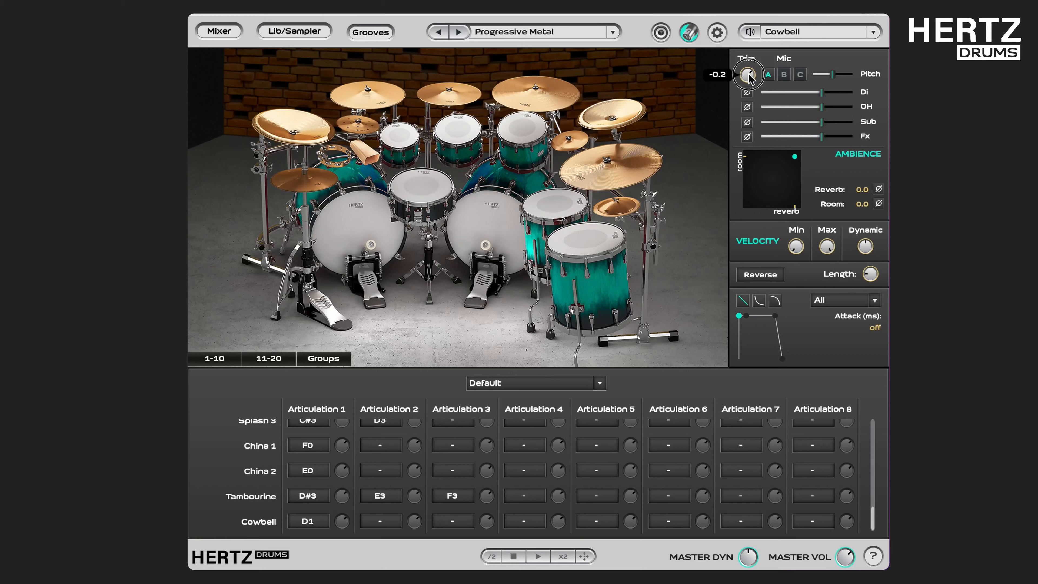
left_click_drag(749, 75, 746, 128)
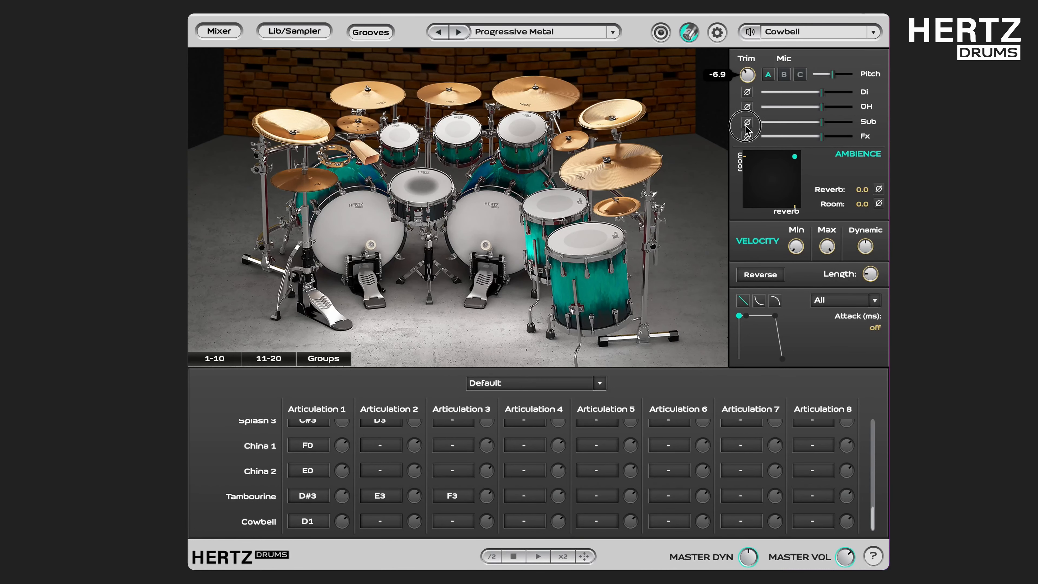
left_click_drag(748, 75, 748, 79)
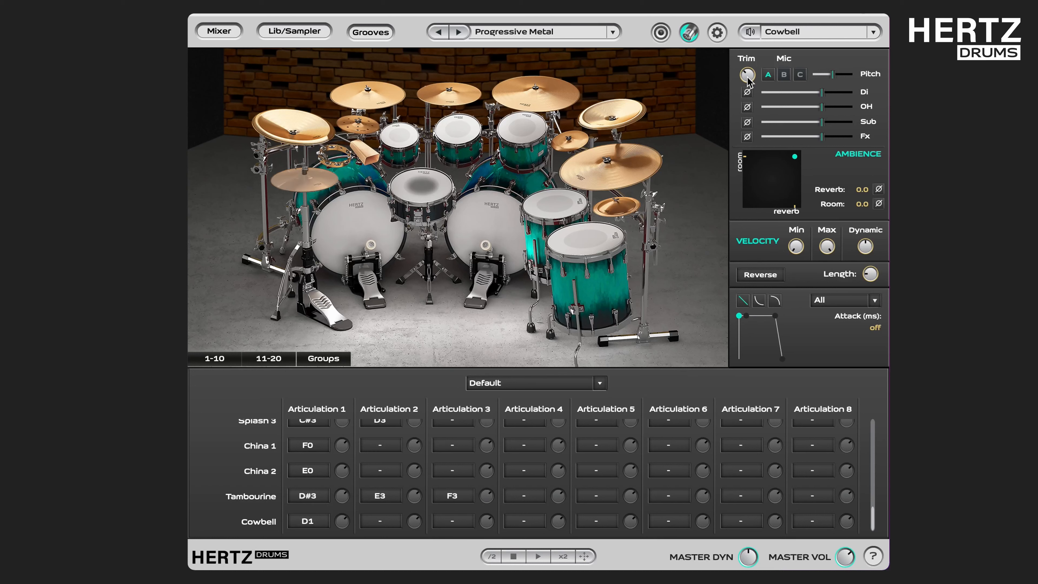
left_click(748, 80)
left_click_drag(832, 77, 833, 82)
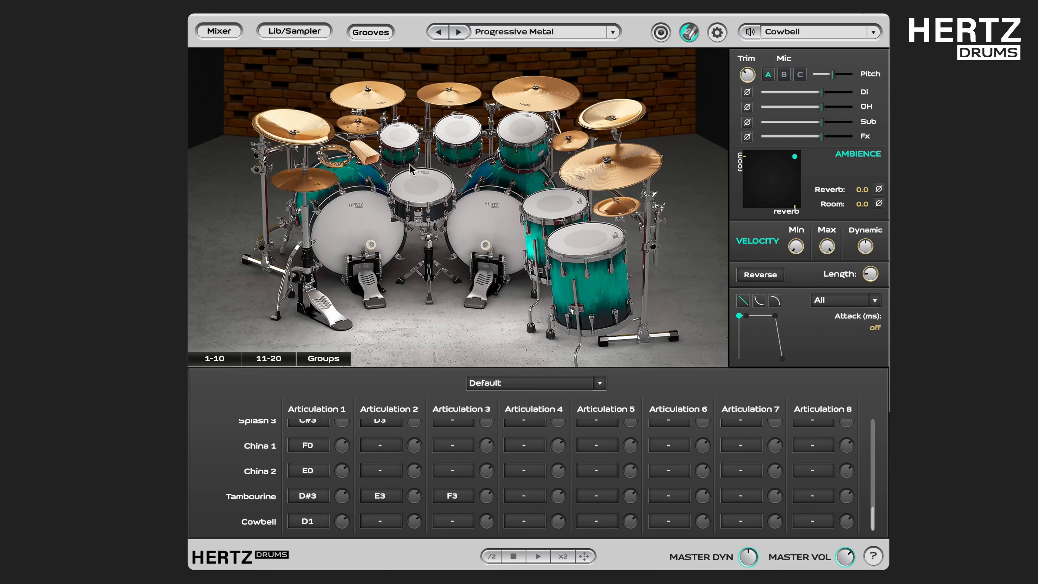
- Reset all notes assigned to the Cowbell's Articulation 1 in the MIDI note mapping
left_click(310, 522)
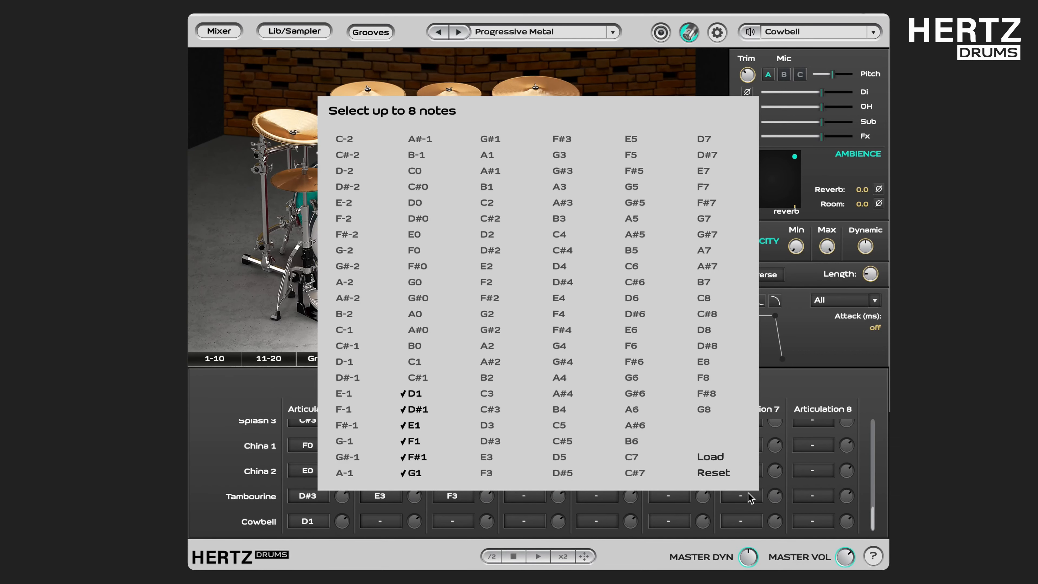
left_click(714, 473)
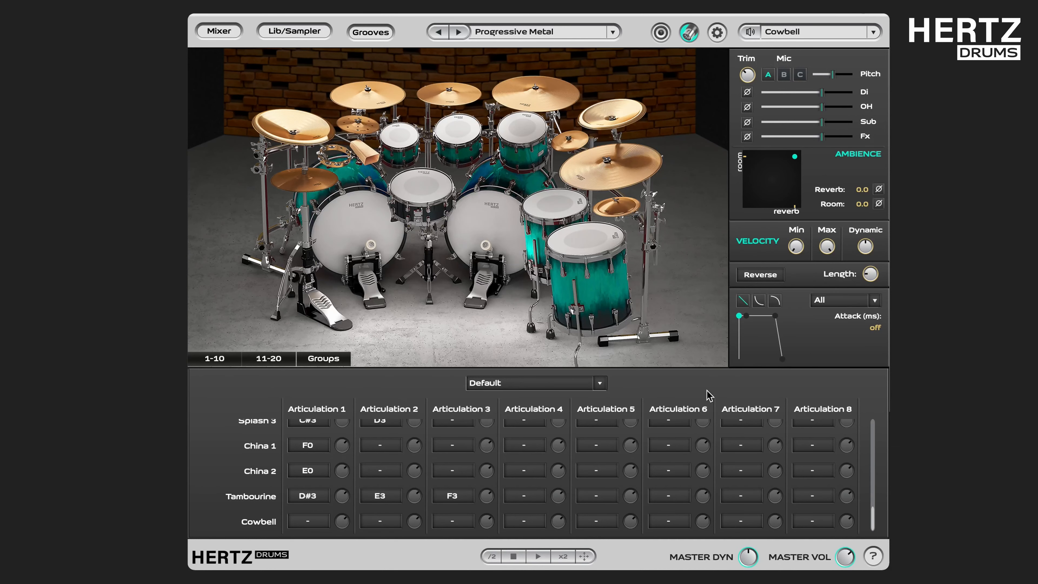
- Select the Snare in the kit and switch its library group selection to Sampler
left_click(423, 191)
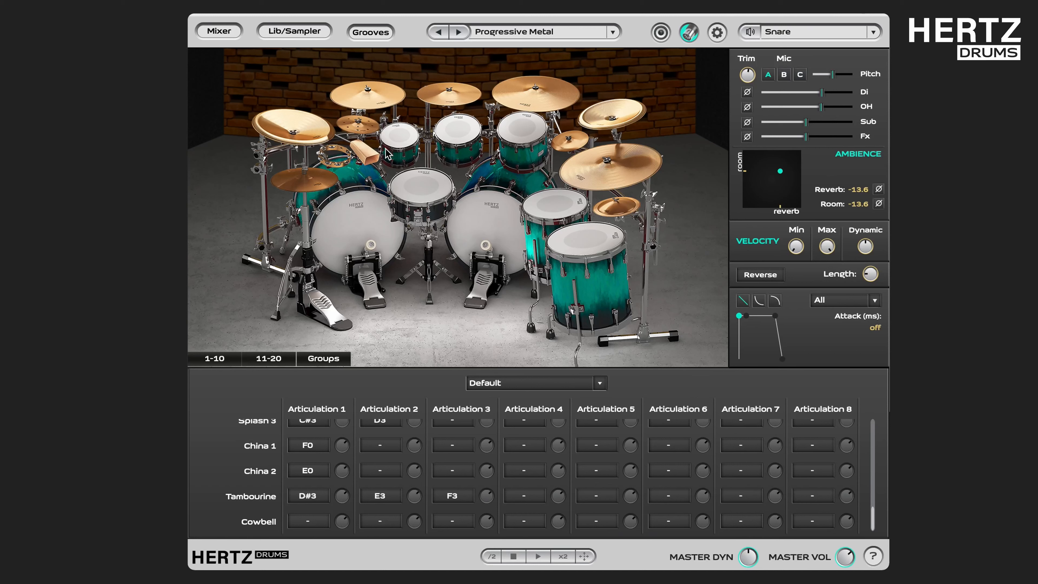
left_click(284, 32)
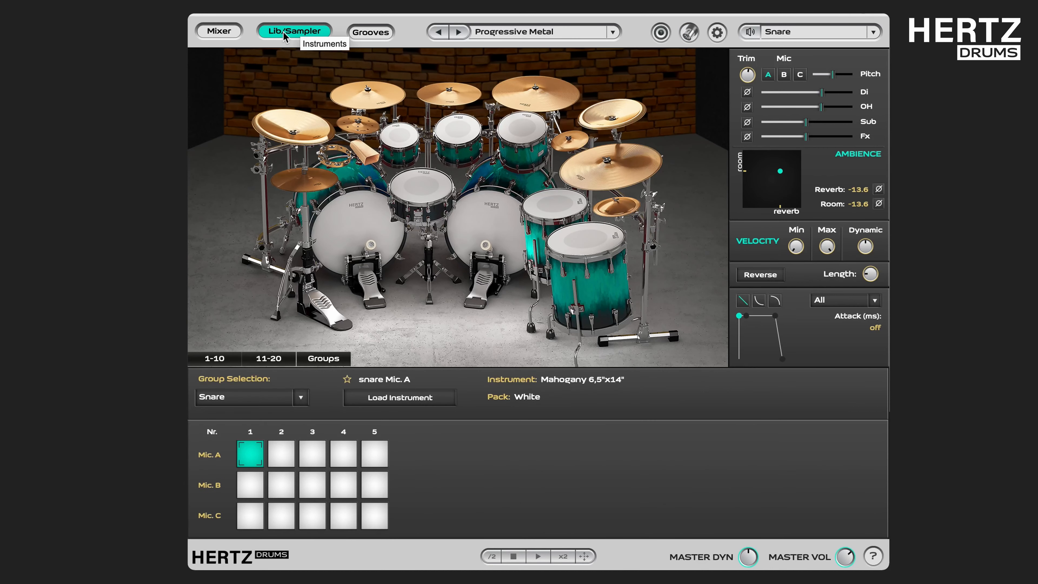
left_click(301, 398)
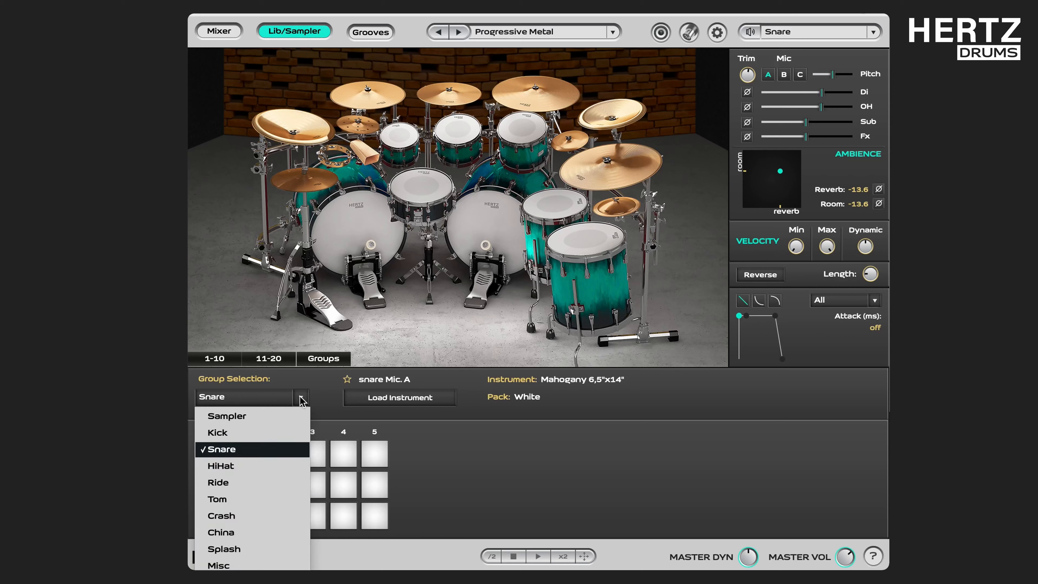
left_click(301, 418)
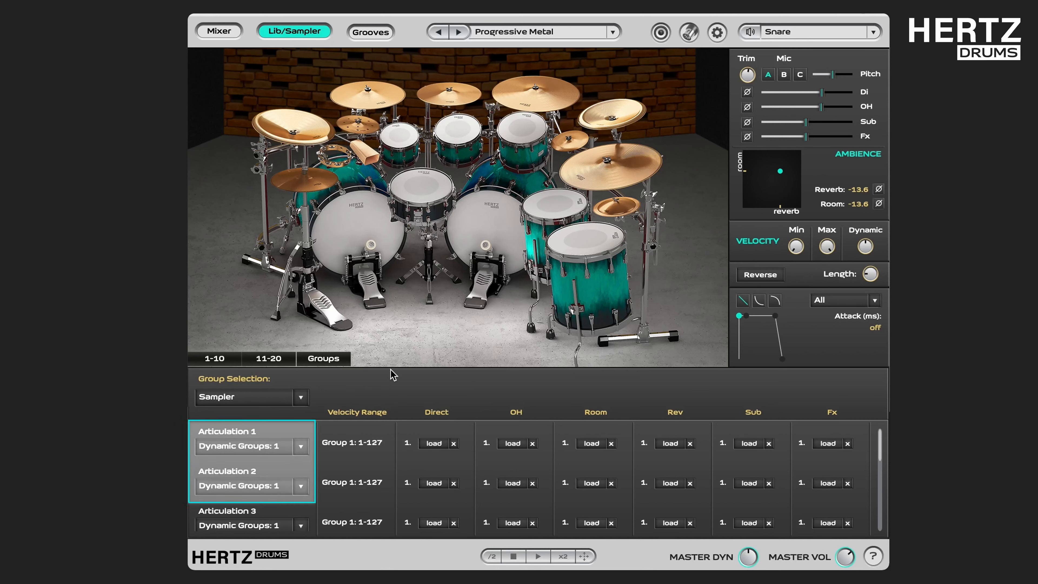
- Set both Articulation 1 and Articulation 2 of the Snare's sampler to 2 dynamic groups
left_click(301, 447)
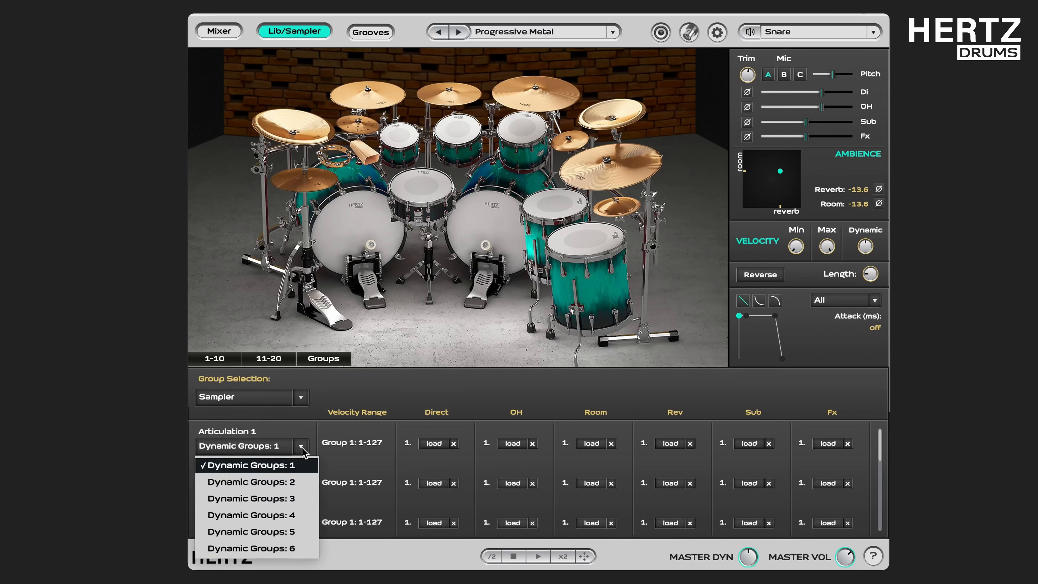
left_click(301, 481)
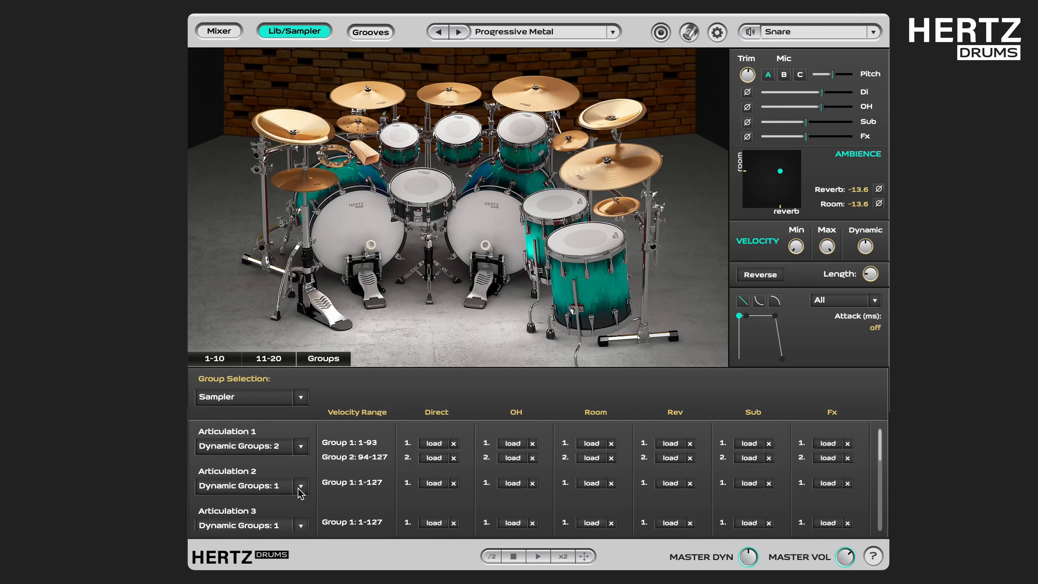
left_click(301, 487)
left_click(303, 522)
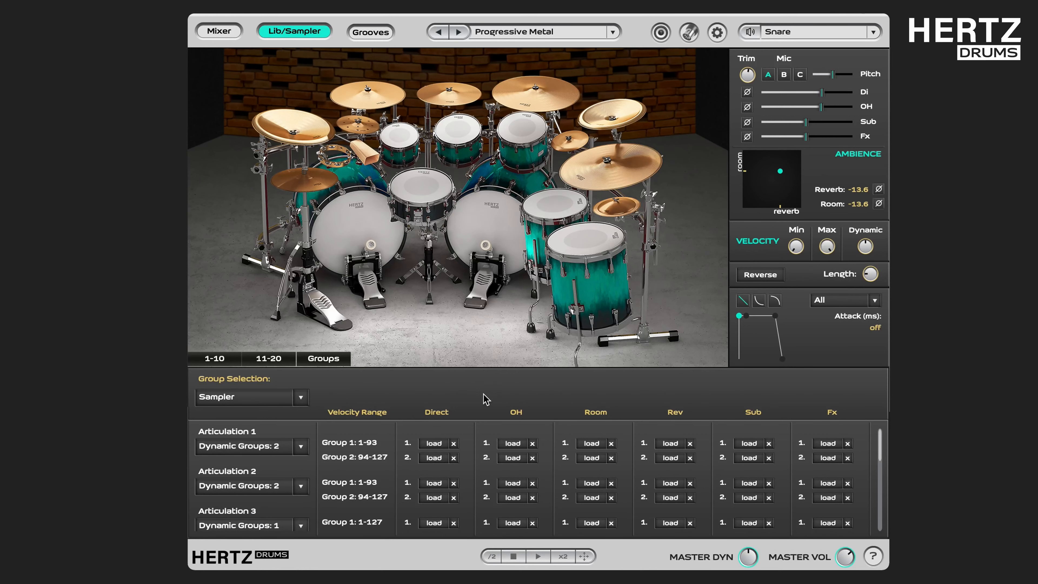
- Load di-01.wav to di-04.wav into the Direct slot of Articulation 1, Group 1, and clear that slot again
left_click(438, 446)
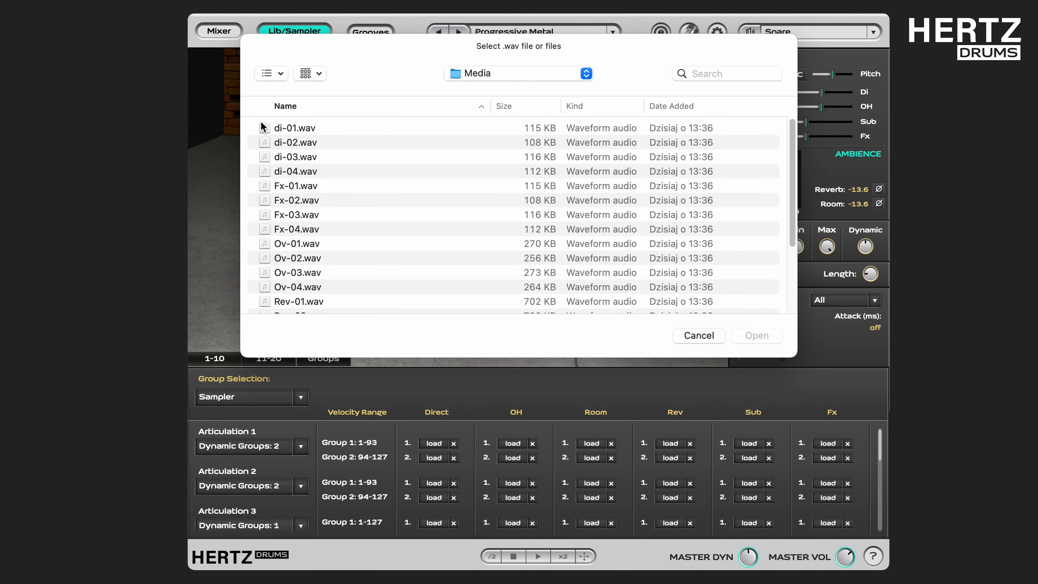
left_click(279, 128)
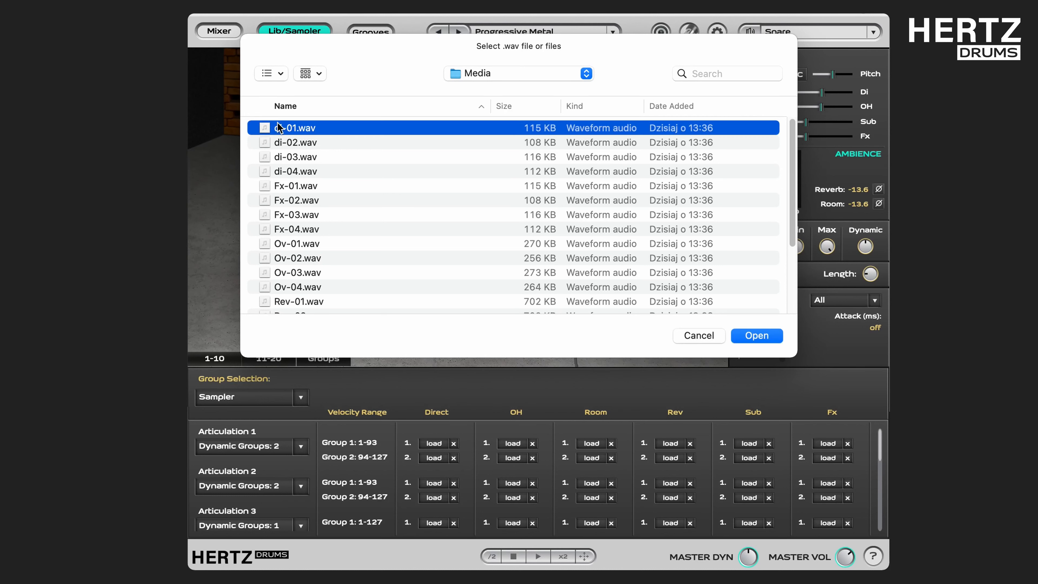
left_click(316, 174, "shift")
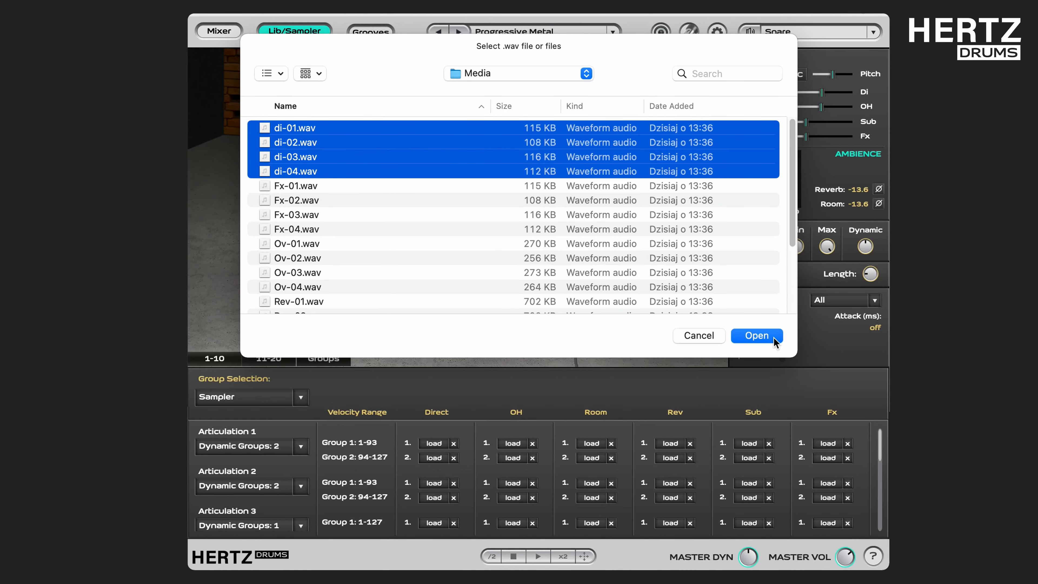
left_click(756, 335)
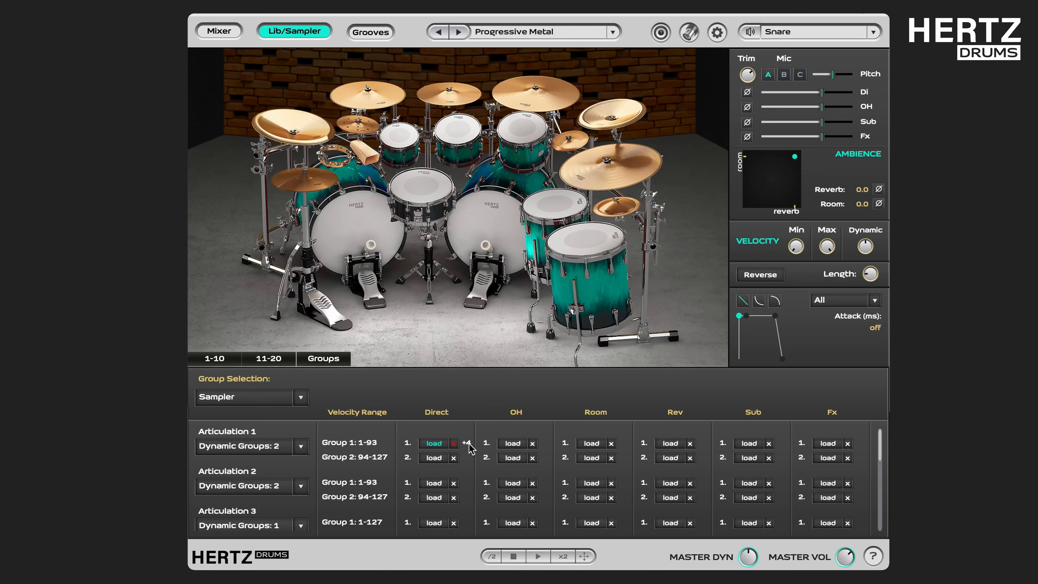
mouse_move(469, 447)
left_click(453, 444)
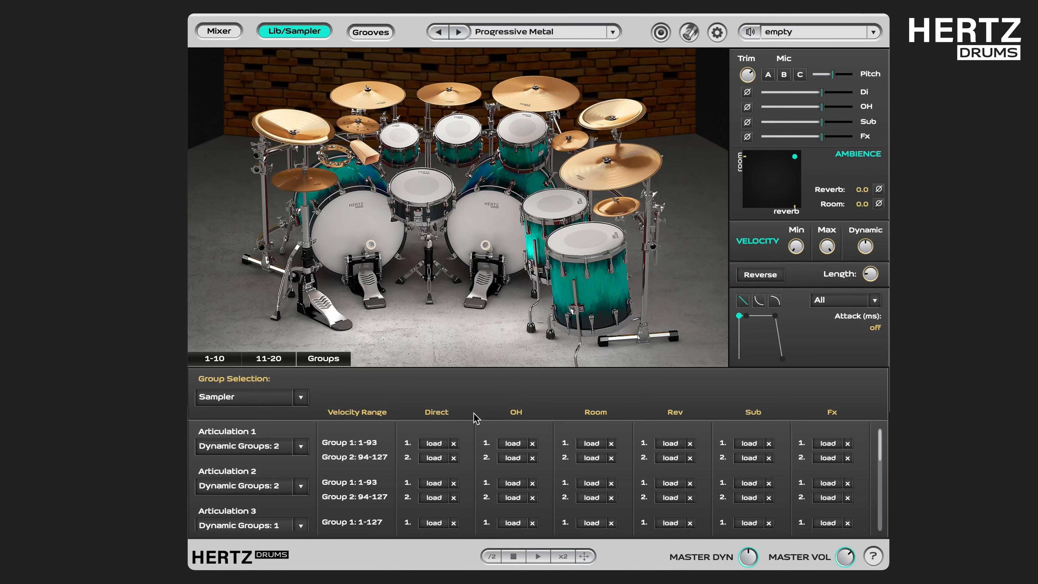
- Load the four samples di-01.wav to di-04.wav into the Direct slot of the Snare's Articulation 1, Group 1
left_click(434, 444)
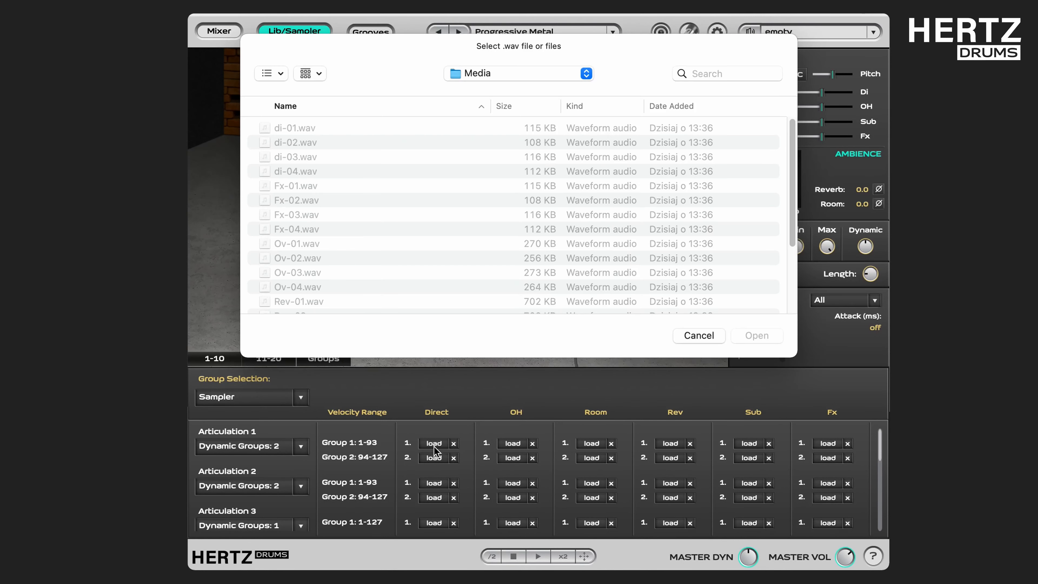
left_click(318, 130)
left_click(317, 172, "shift")
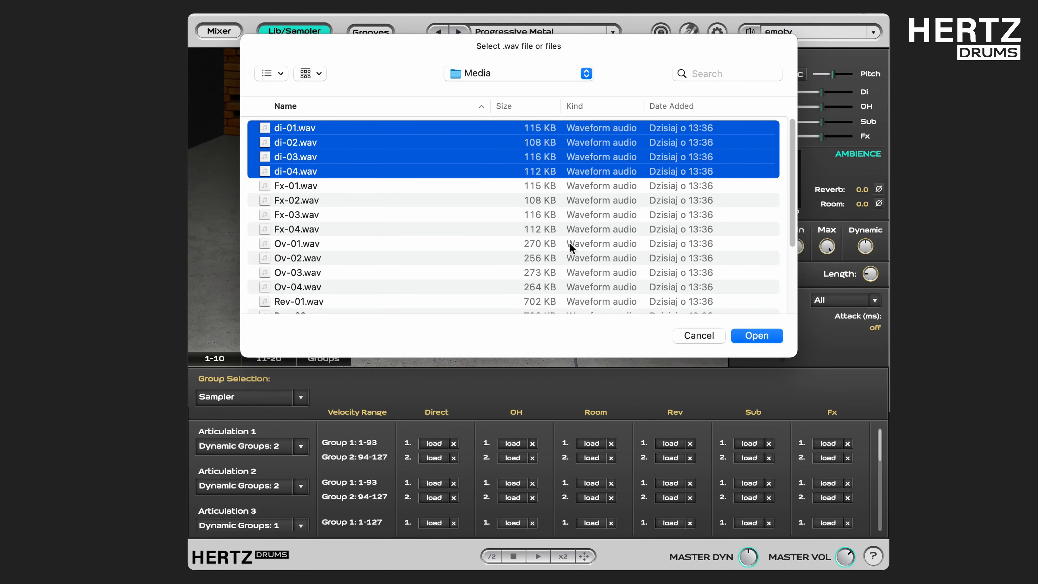
left_click(778, 337)
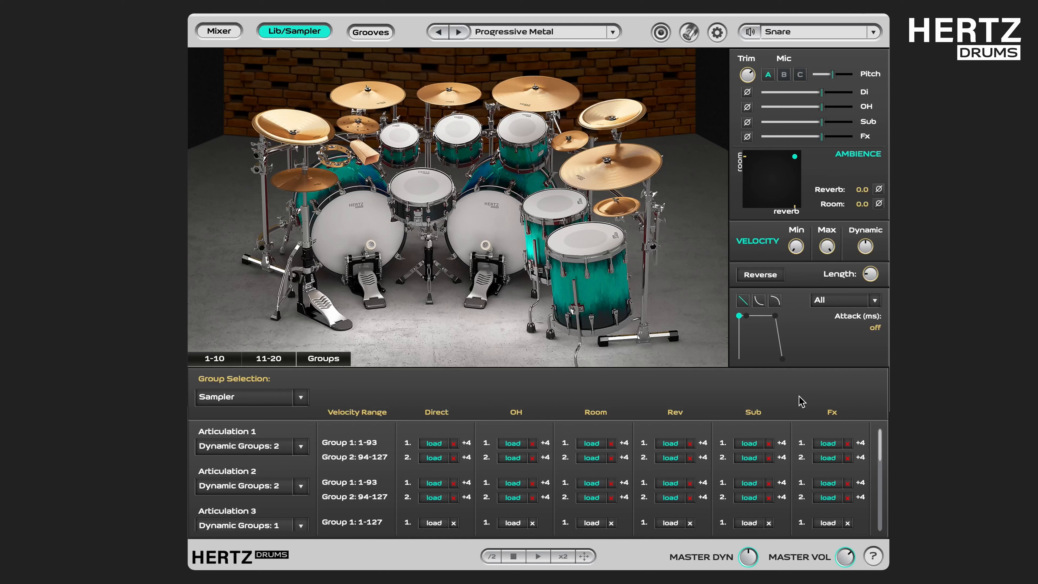
- Reset the notes assigned to the Snare's Articulations 3 to 7 in the MIDI note mapping
left_click(689, 32)
scroll(253, 511, "up", 8)
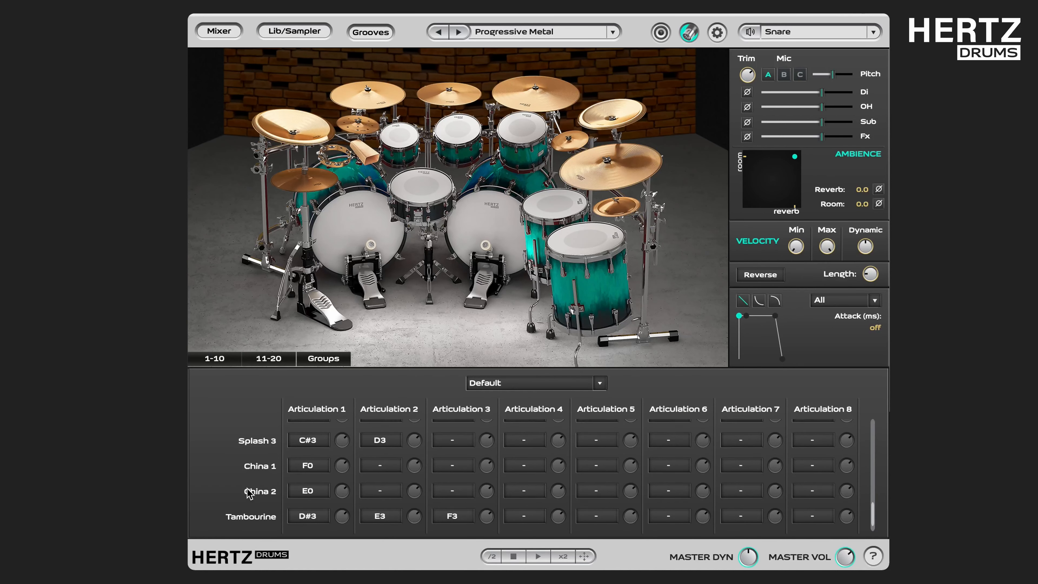
scroll(248, 495, "up", 8)
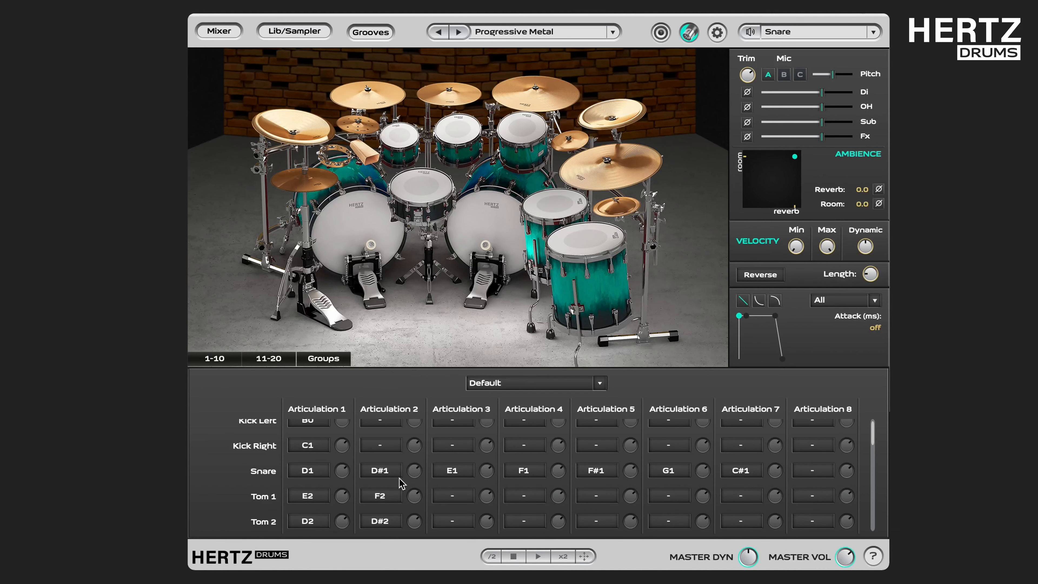
left_click(457, 475)
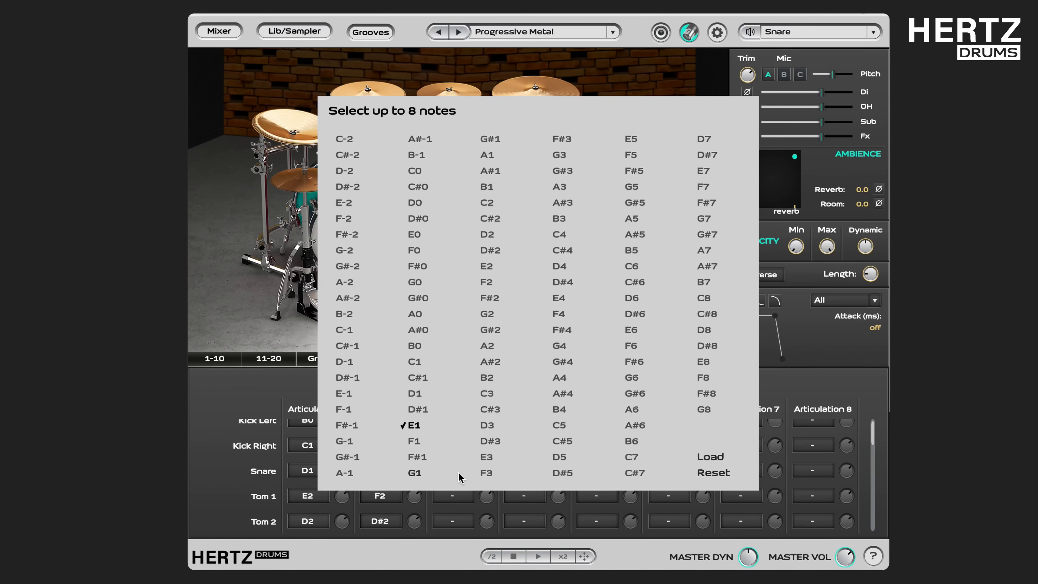
left_click(716, 477)
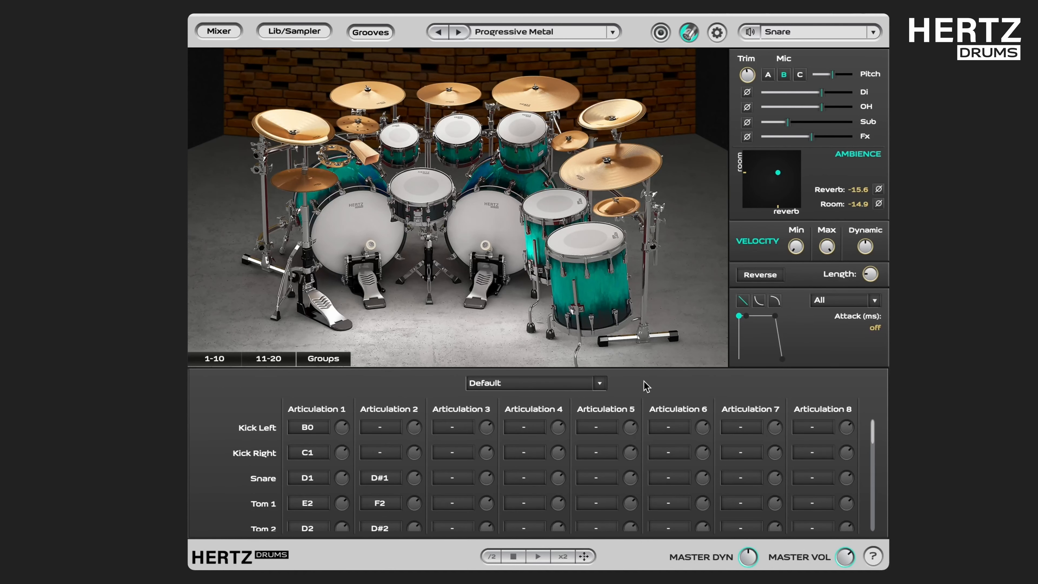
- Unlock the mapping's trim knobs to set the Snare's Articulation 1 trim to about -1.5, and lock the knobs again
mouse_move(415, 482)
left_click(601, 385)
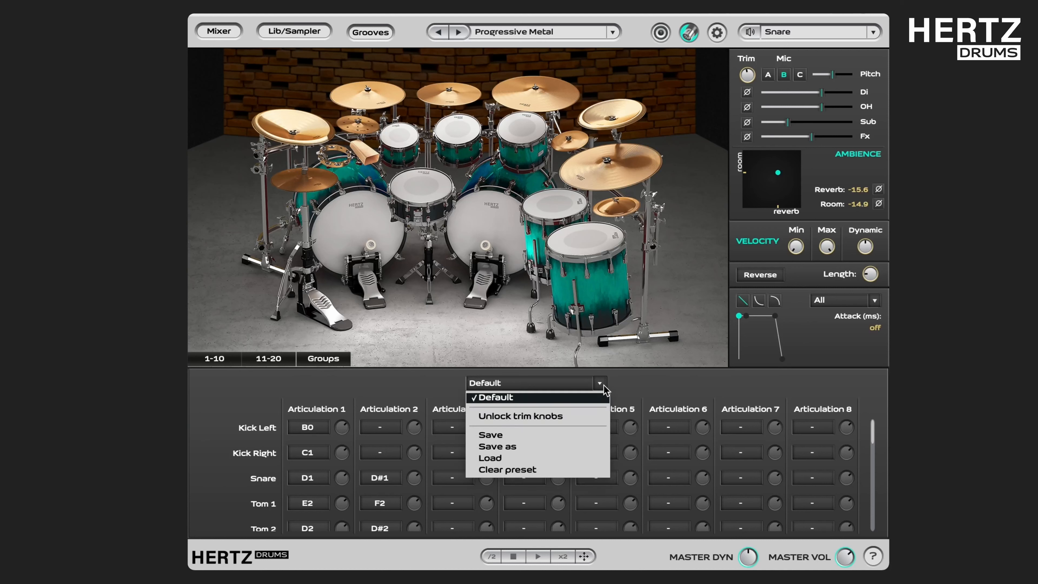
left_click(576, 419)
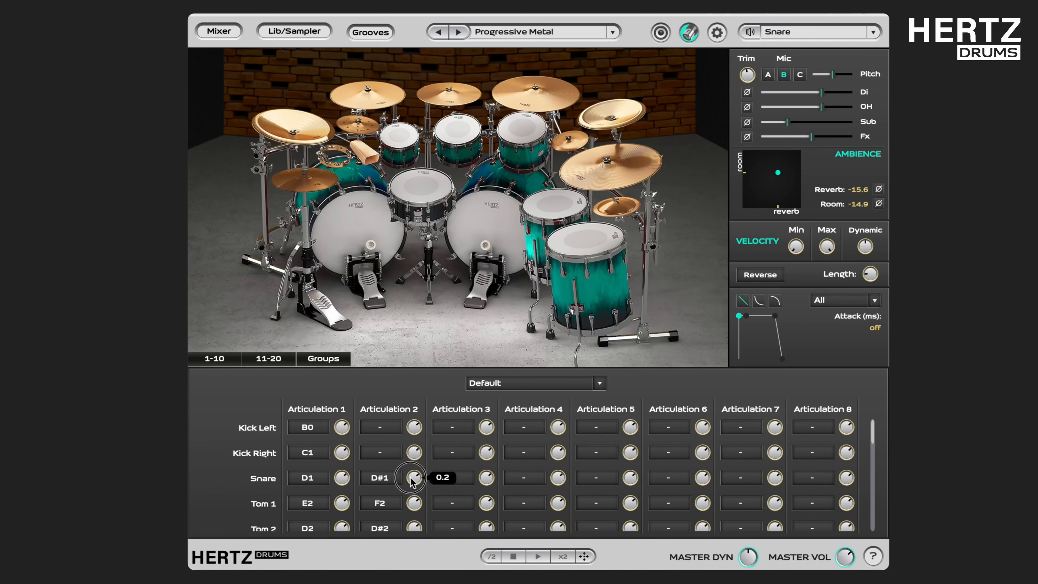
mouse_move(341, 479)
left_mouse_down()
mouse_move(338, 497)
mouse_move(338, 479)
left_mouse_up()
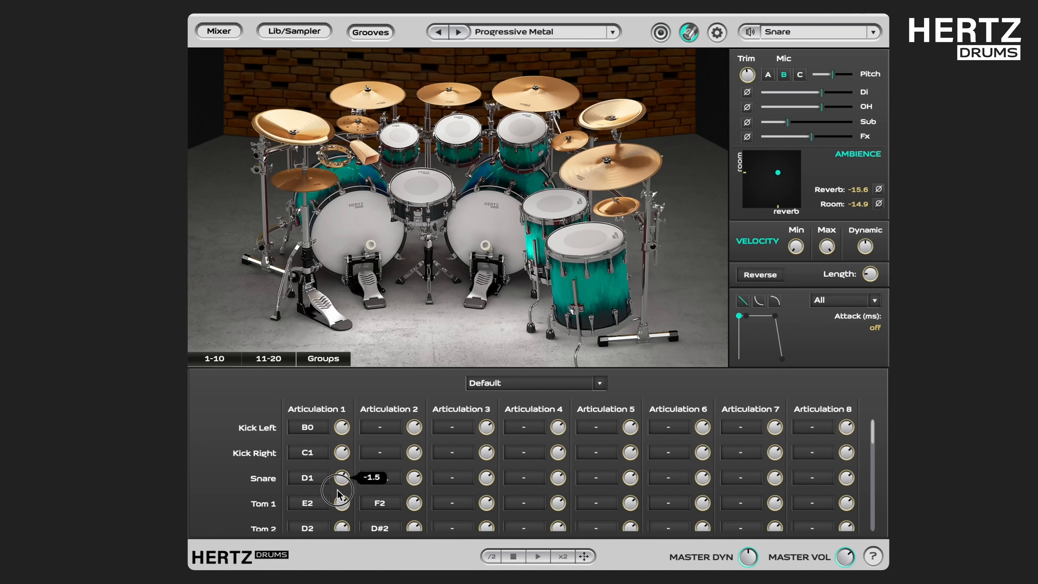
left_click(600, 384)
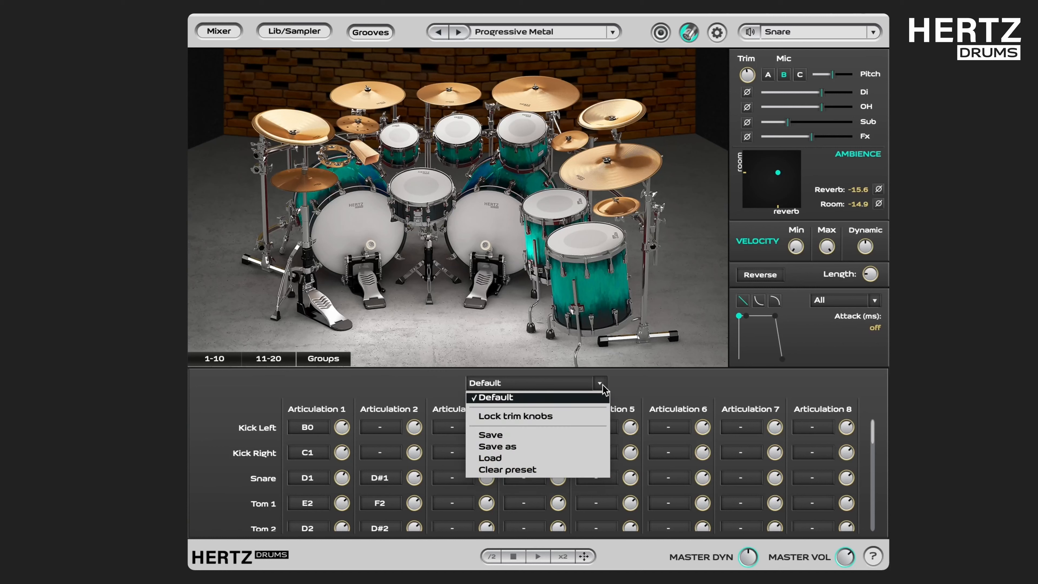
left_click(600, 419)
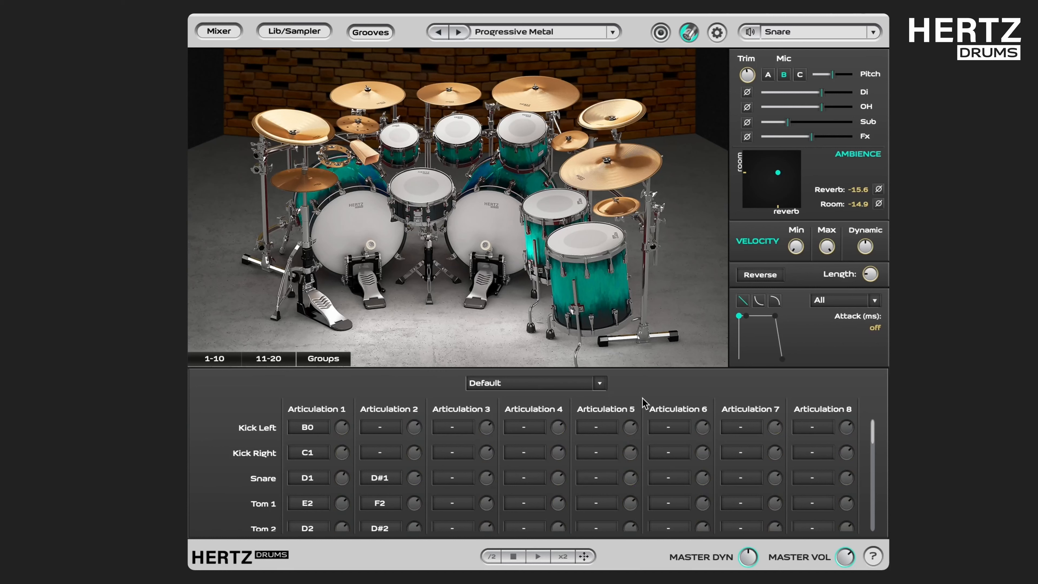
left_click(600, 383)
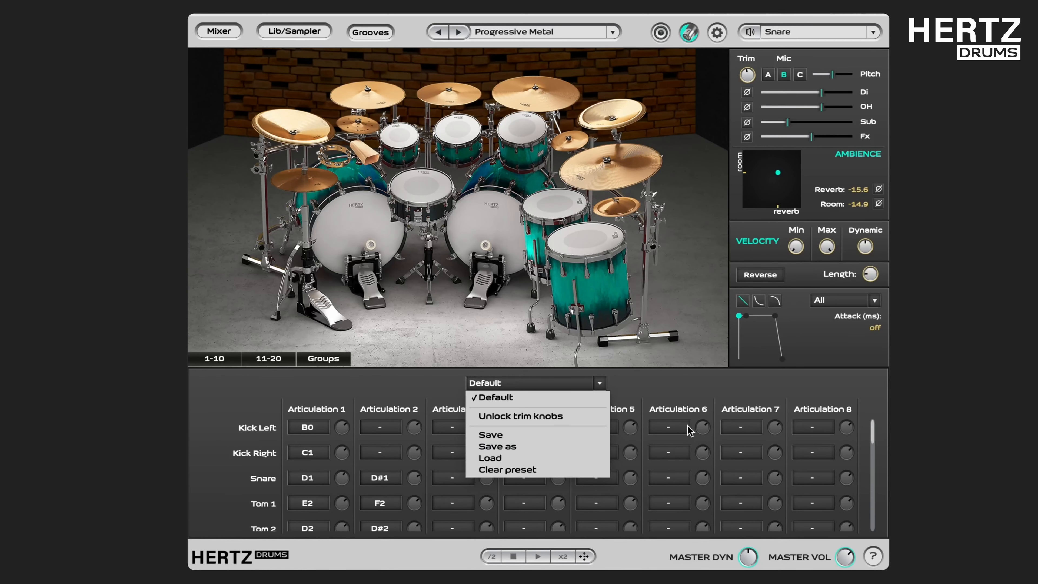
left_click(658, 392)
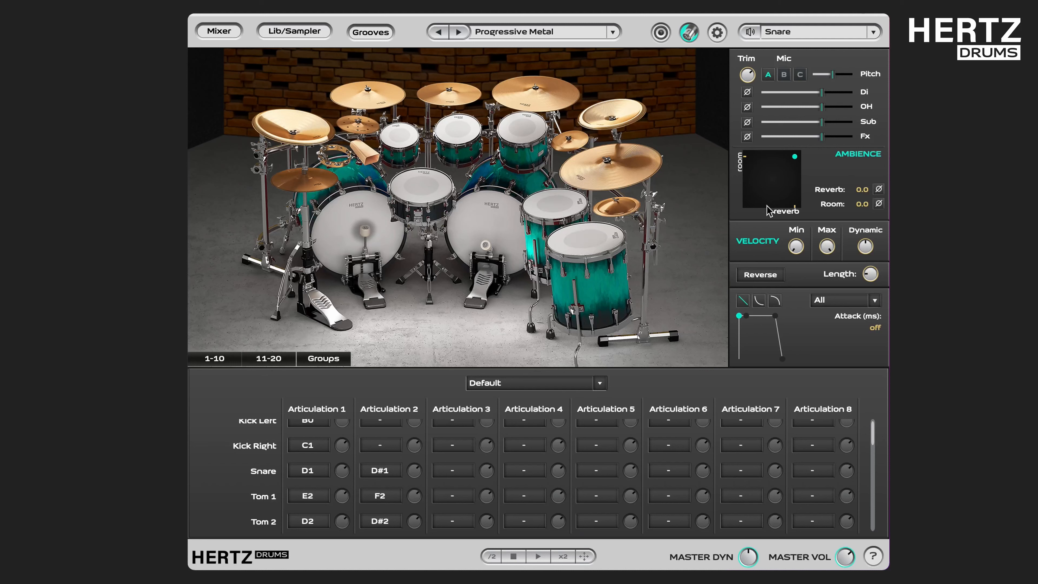
- Adjust the Snare's Ambience to about -4.8 Reverb and -10.2 Room while the pattern plays
left_click(786, 166)
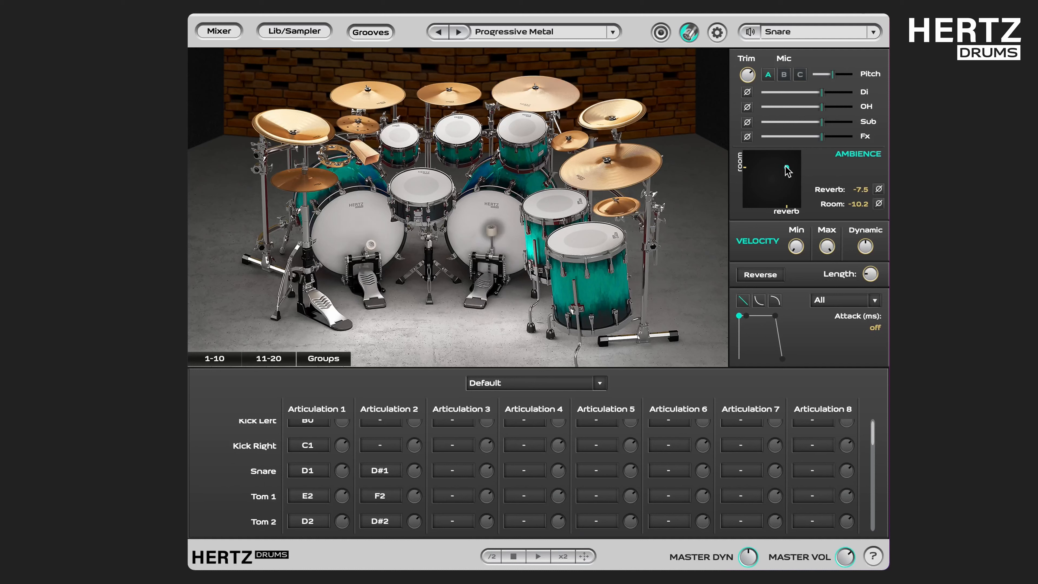
left_click(785, 166)
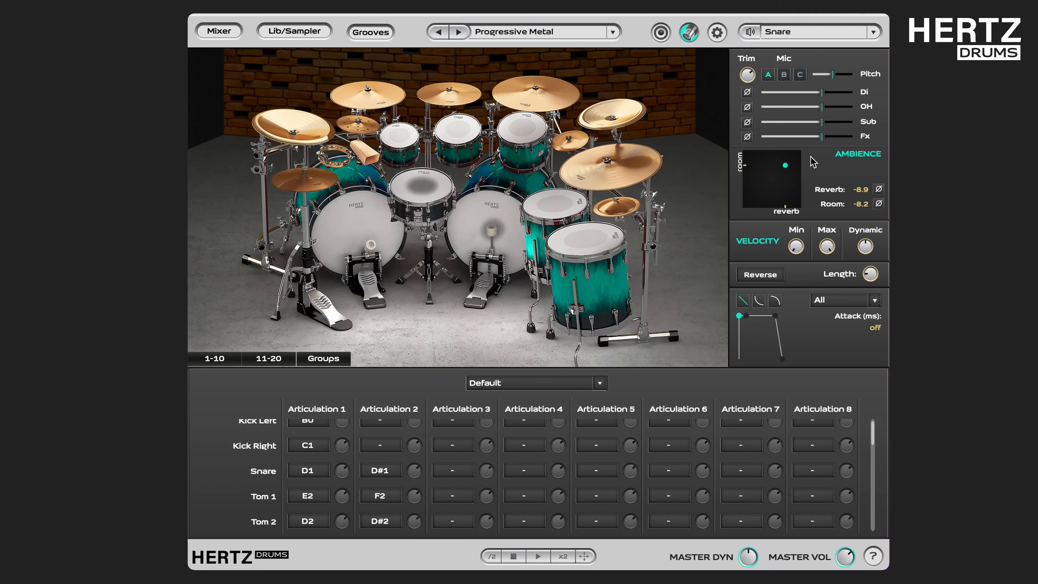
mouse_move(790, 165)
left_mouse_down()
mouse_move(794, 180)
mouse_move(789, 168)
left_mouse_up()
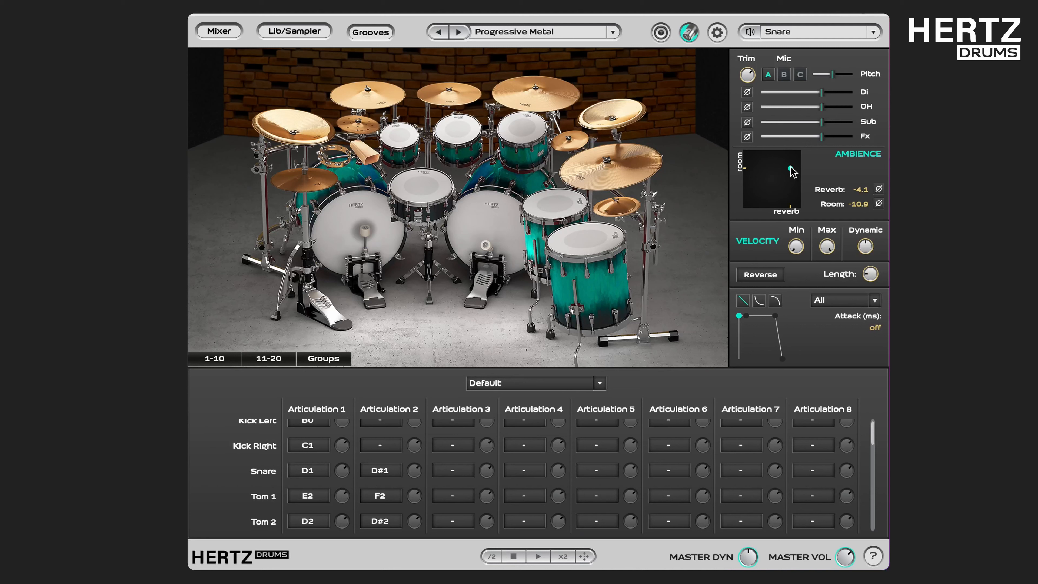
left_click(789, 167)
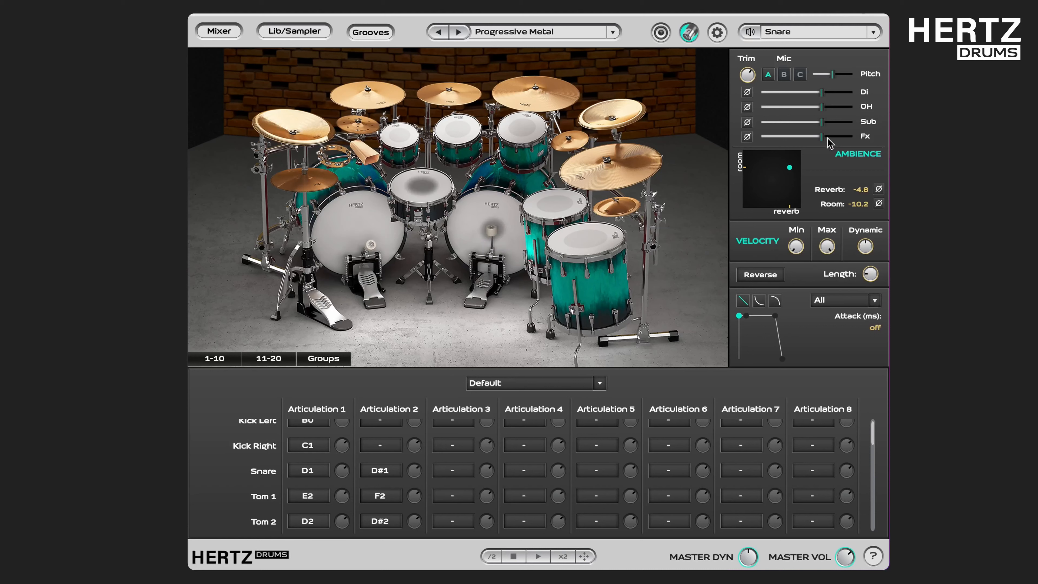
- Raise the Snare's Fx level to about 1.3 and lower its Sub level slightly while the pattern plays
mouse_move(830, 138)
left_mouse_down()
mouse_move(838, 142)
mouse_move(806, 143)
mouse_move(829, 141)
left_mouse_up()
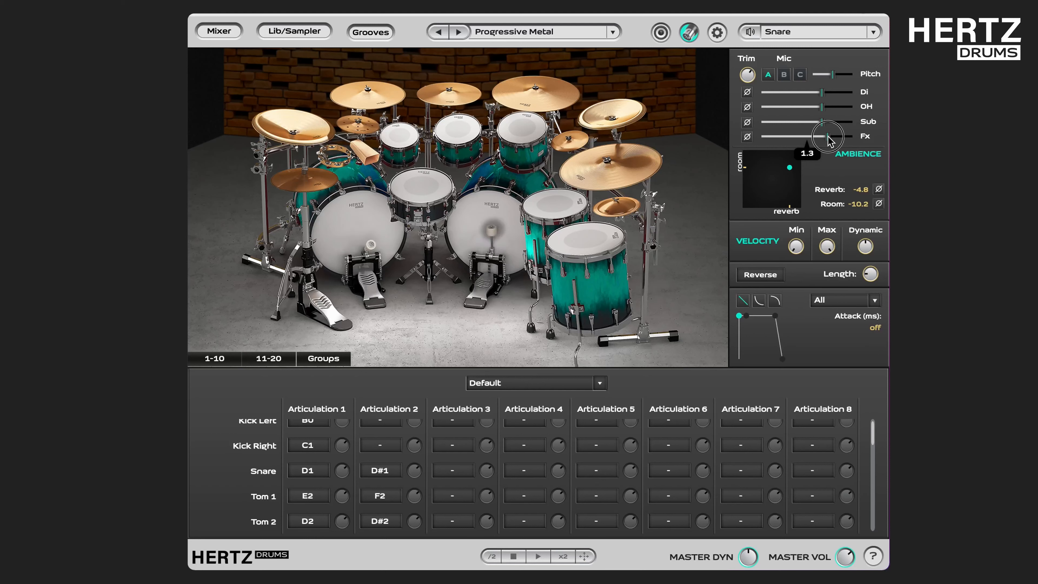
left_click_drag(829, 141, 829, 141)
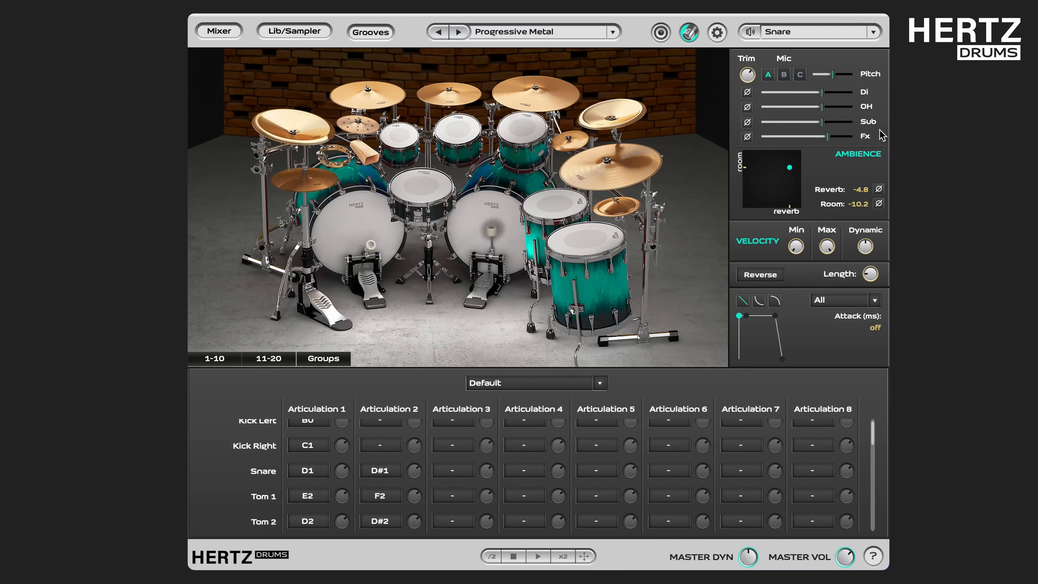
mouse_move(828, 127)
left_mouse_down()
mouse_move(804, 128)
mouse_move(831, 128)
mouse_move(813, 128)
left_mouse_up()
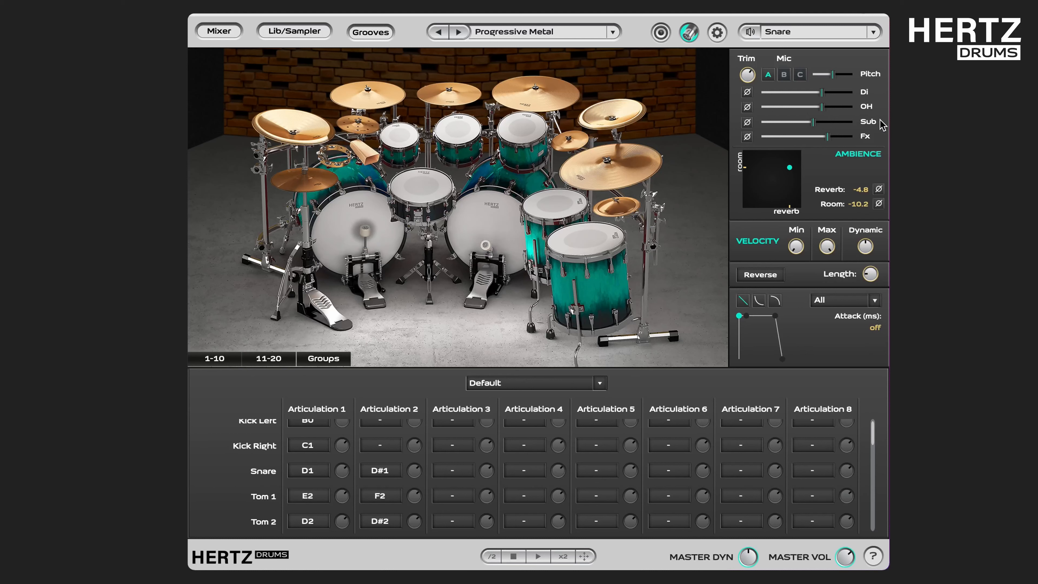
mouse_move(750, 74)
mouse_move(818, 94)
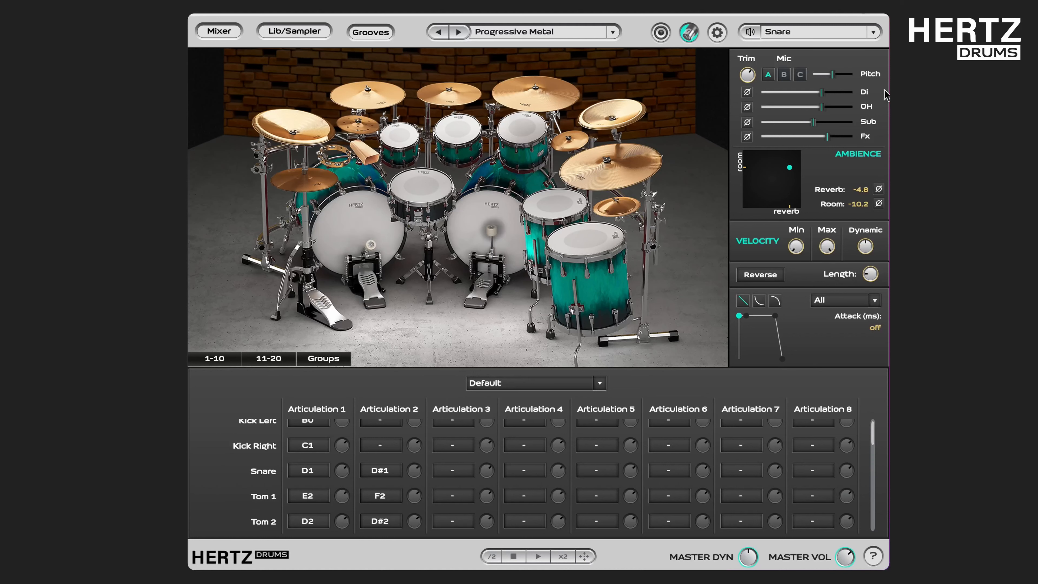
- Save the Snare as an instrument named "my snare" in the snare sample folder and load my snare.hdinstrument back in
left_click(873, 32)
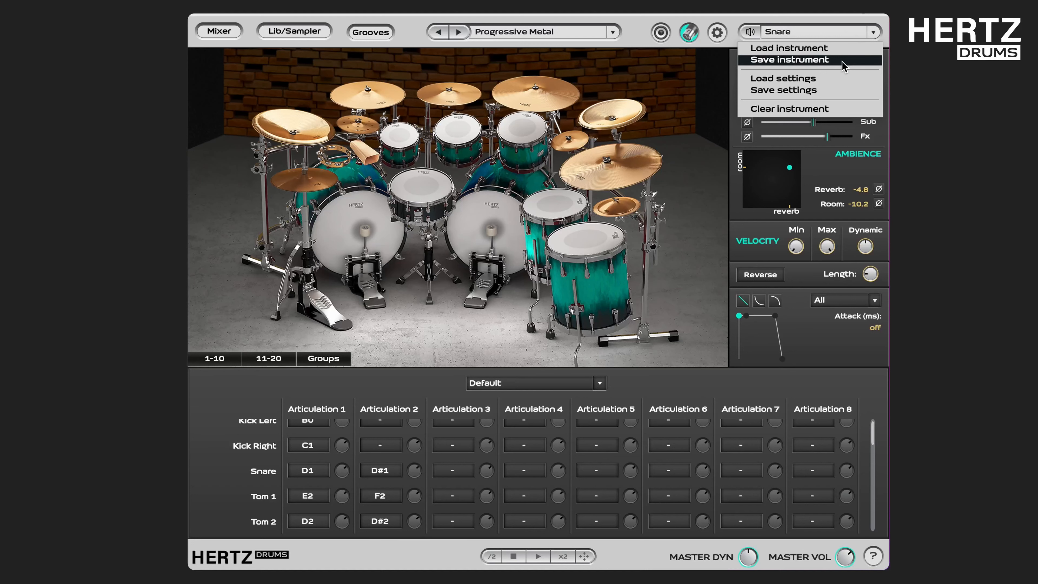
left_click(846, 60)
type("my snare")
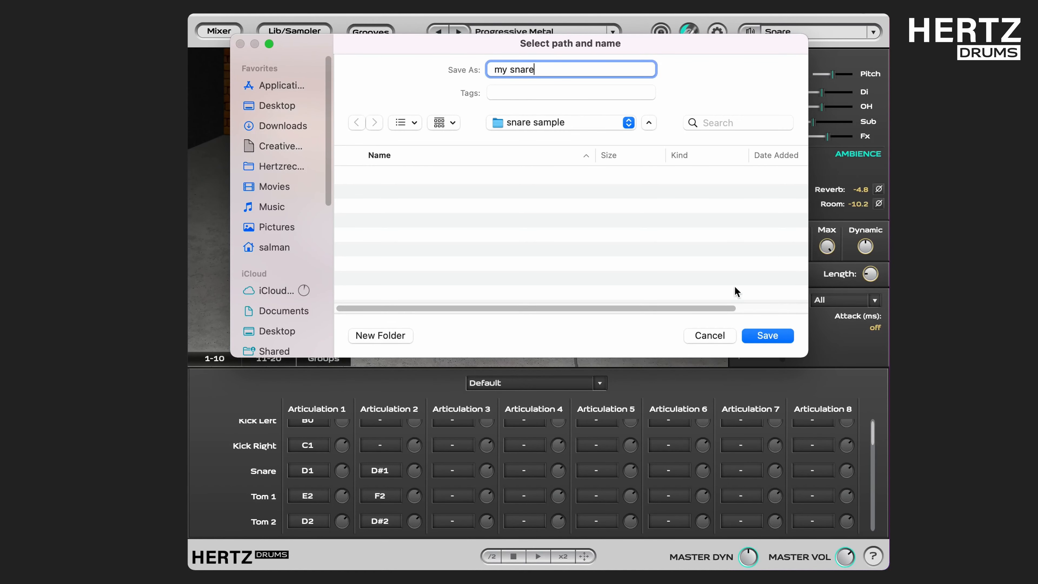
left_click(761, 336)
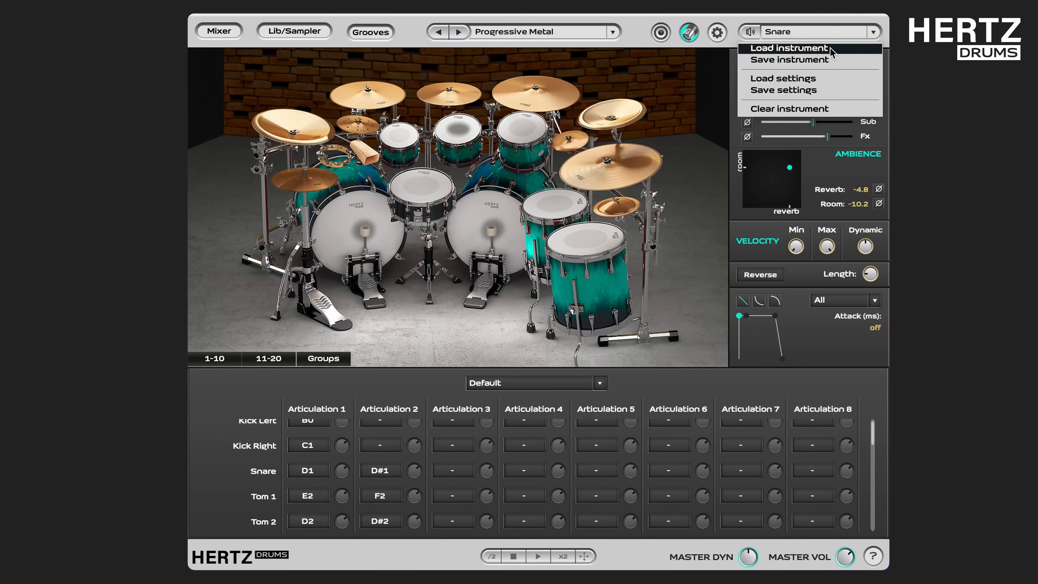
left_click(813, 48)
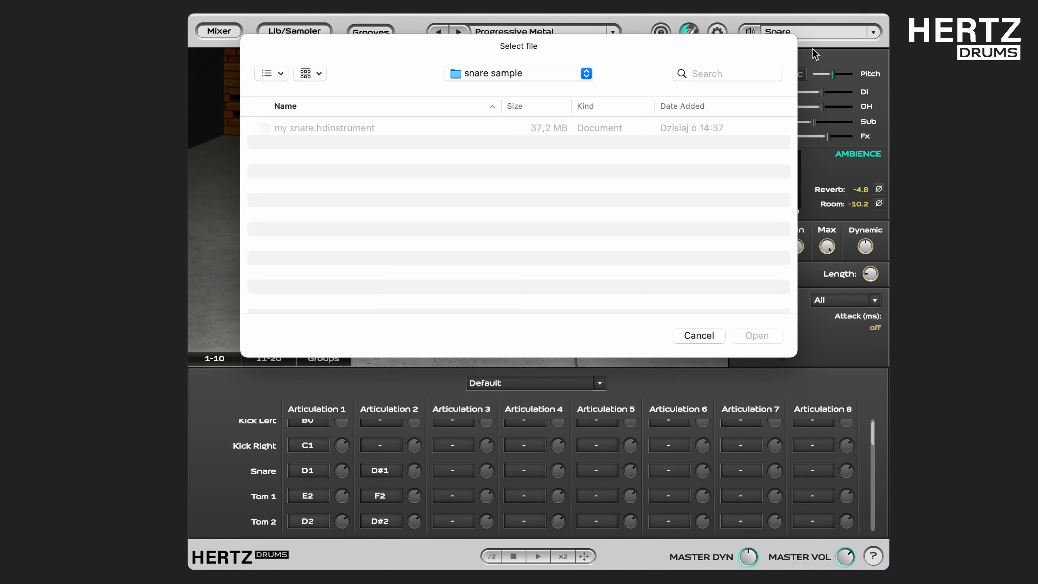
double_click(376, 127)
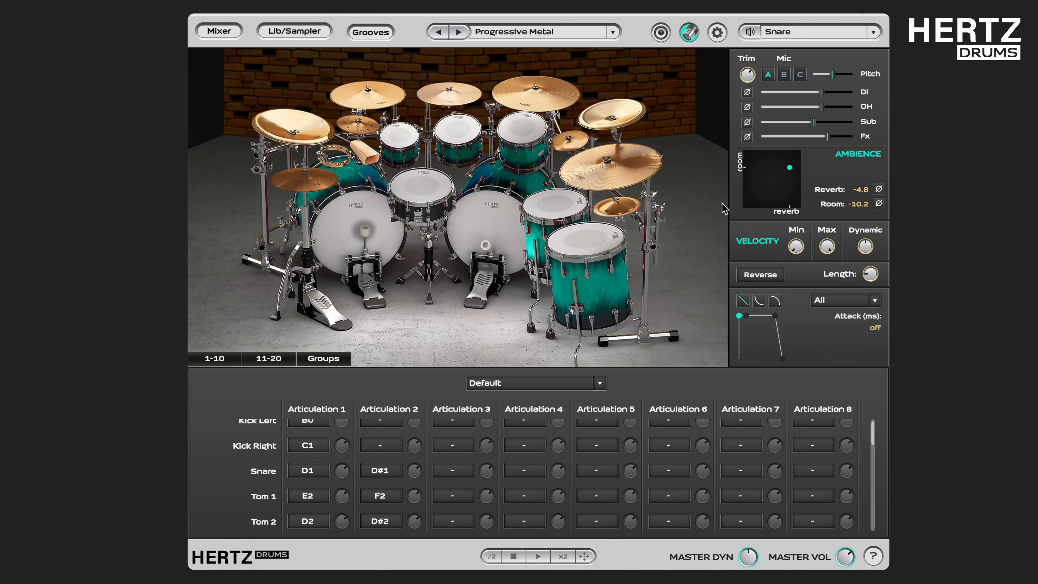